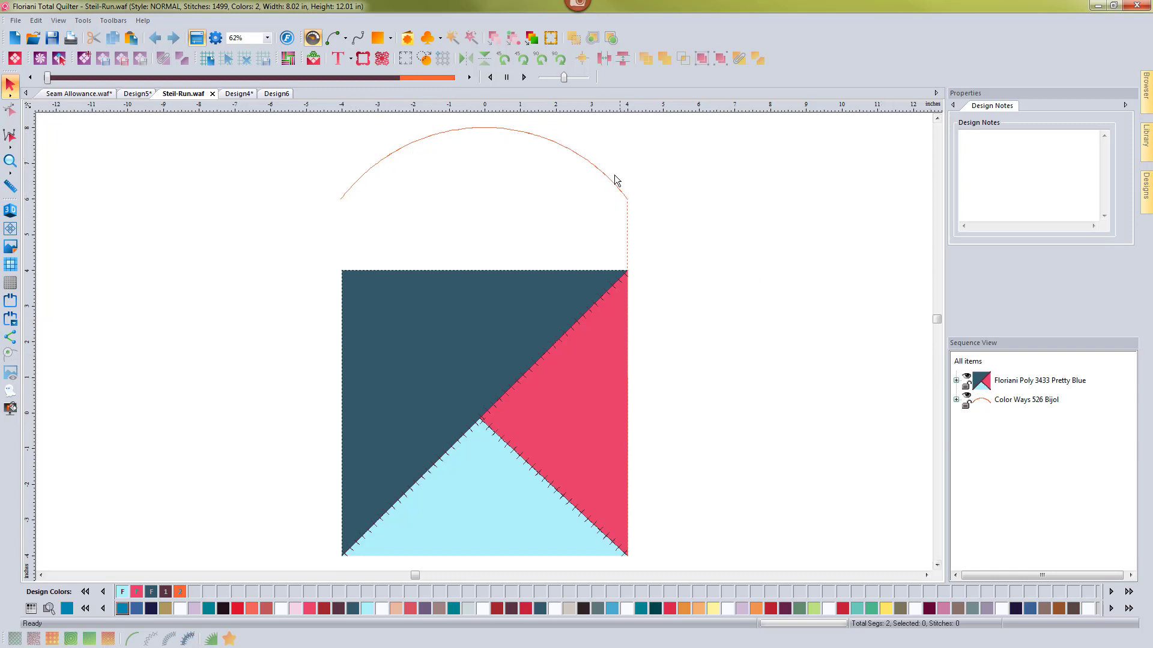
Convert the curved run line above the quilt block to a Steil-Run stitch.
left_click(596, 171)
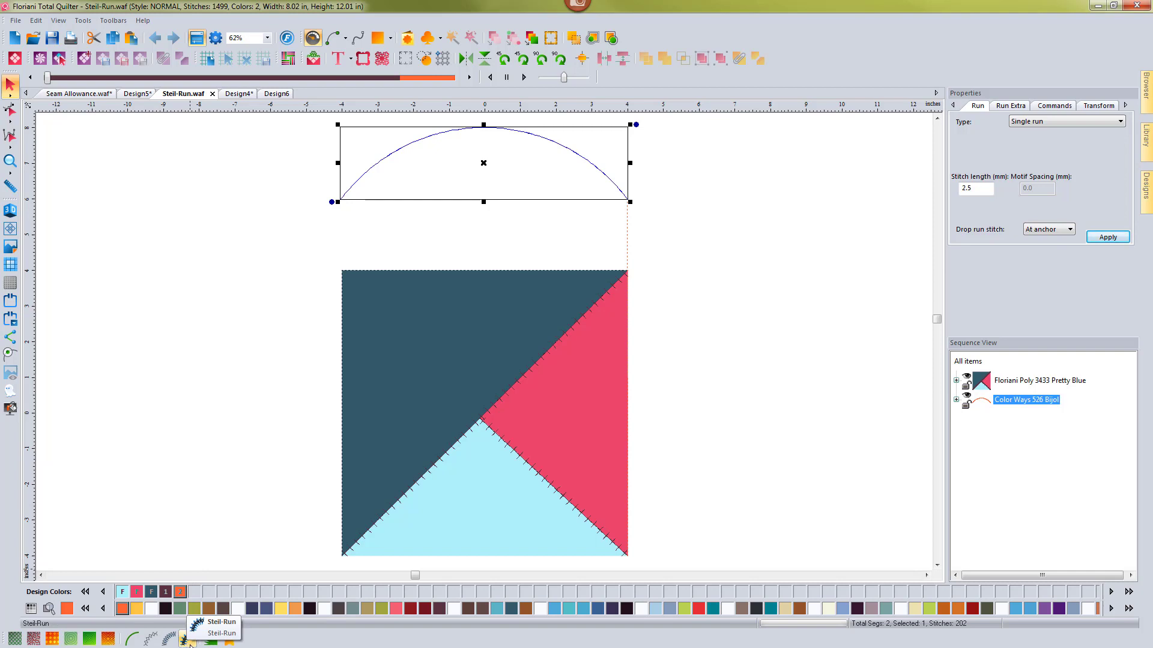
left_click(188, 640)
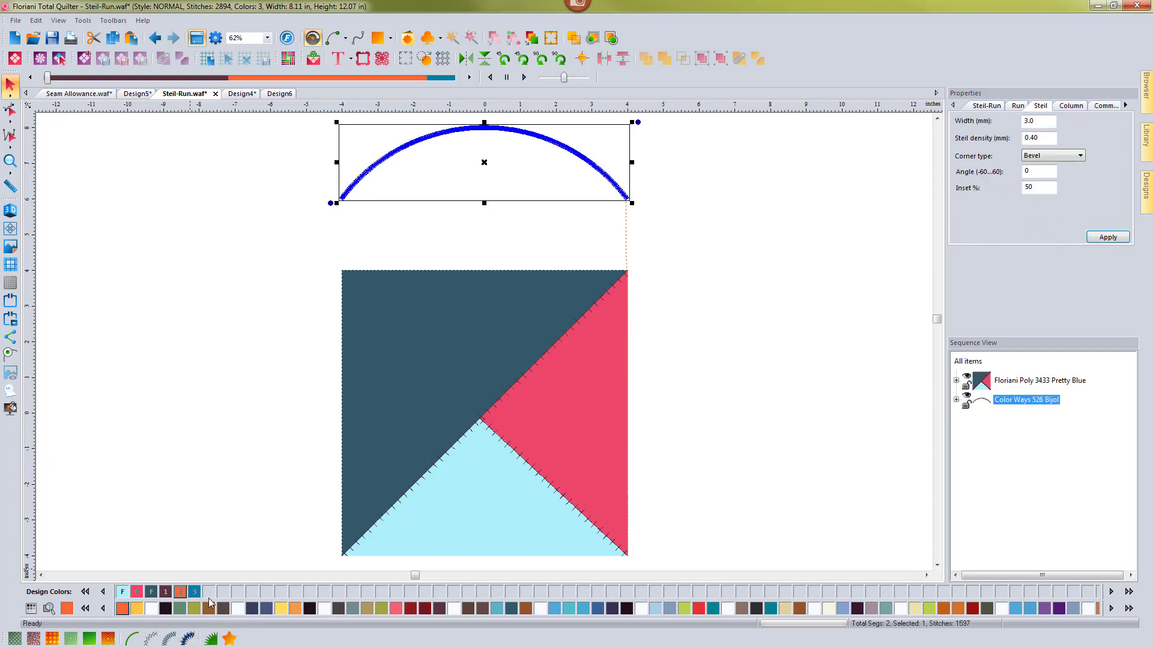
left_click(274, 287)
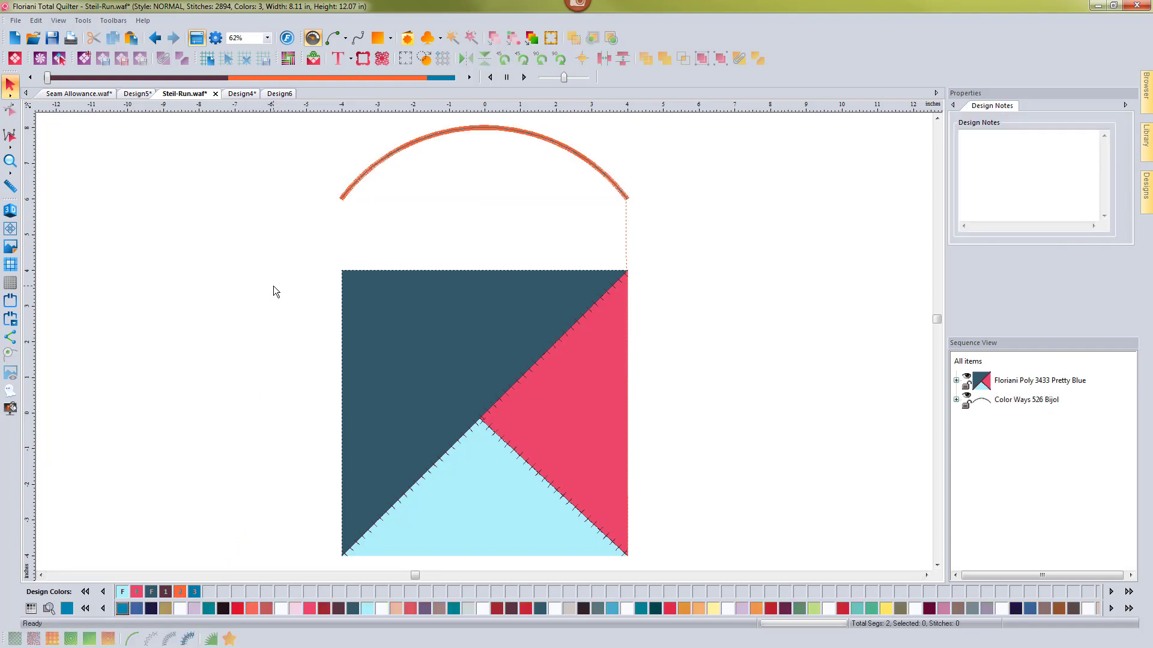
Turn on the 3D stitch display and zoom in on the arc.
left_click(10, 210)
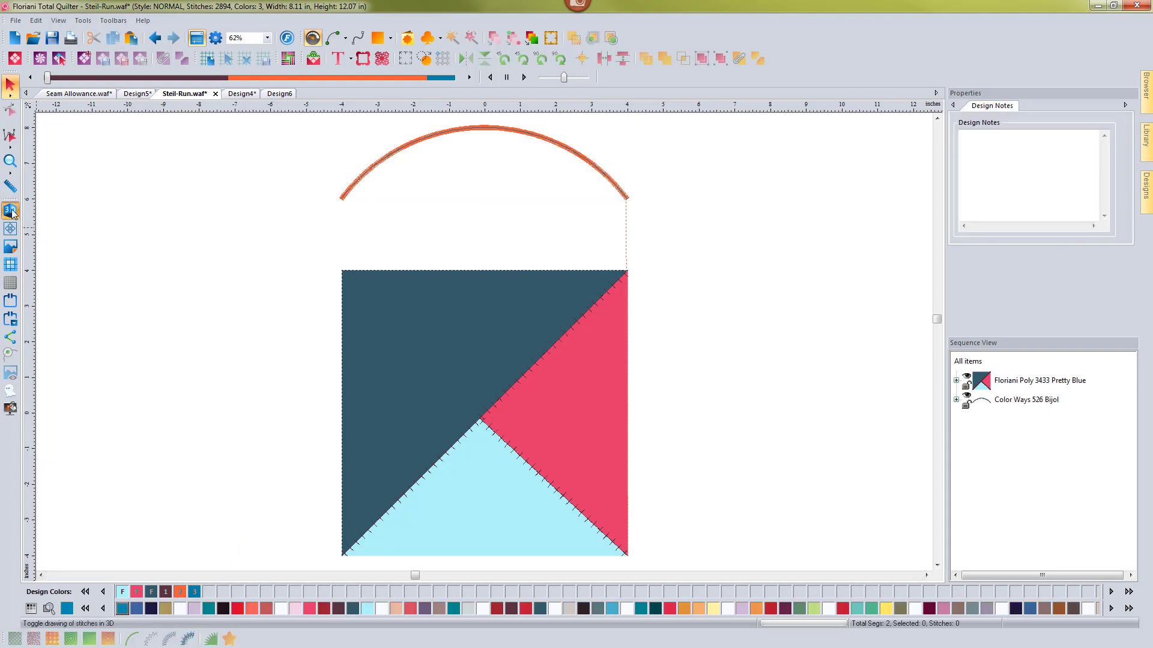
left_click(11, 161)
left_click_drag(313, 228, 653, 111)
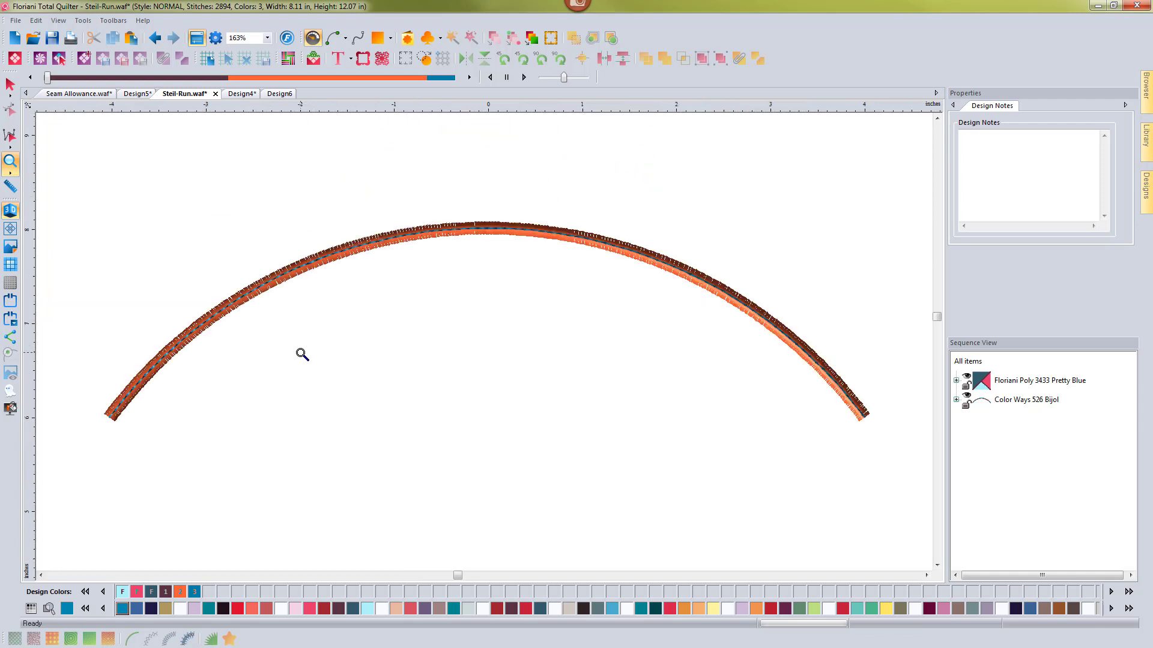
left_click(9, 85)
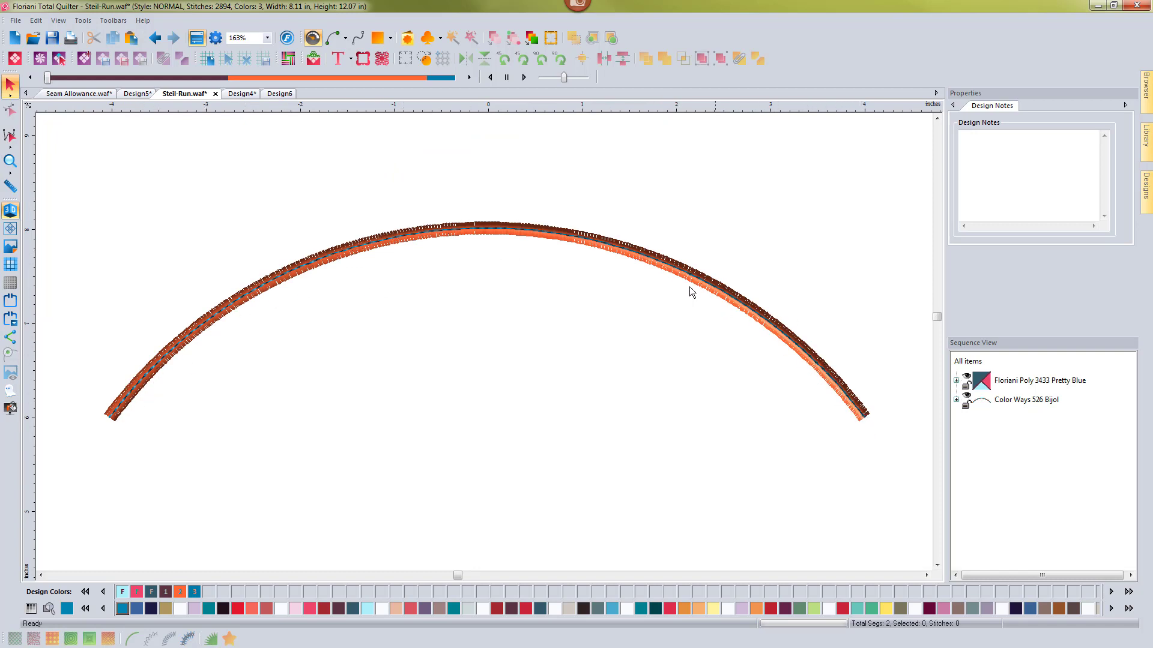
Change the run type of the arc's Steil-Run to Motif, using motif 209.
left_click(318, 268)
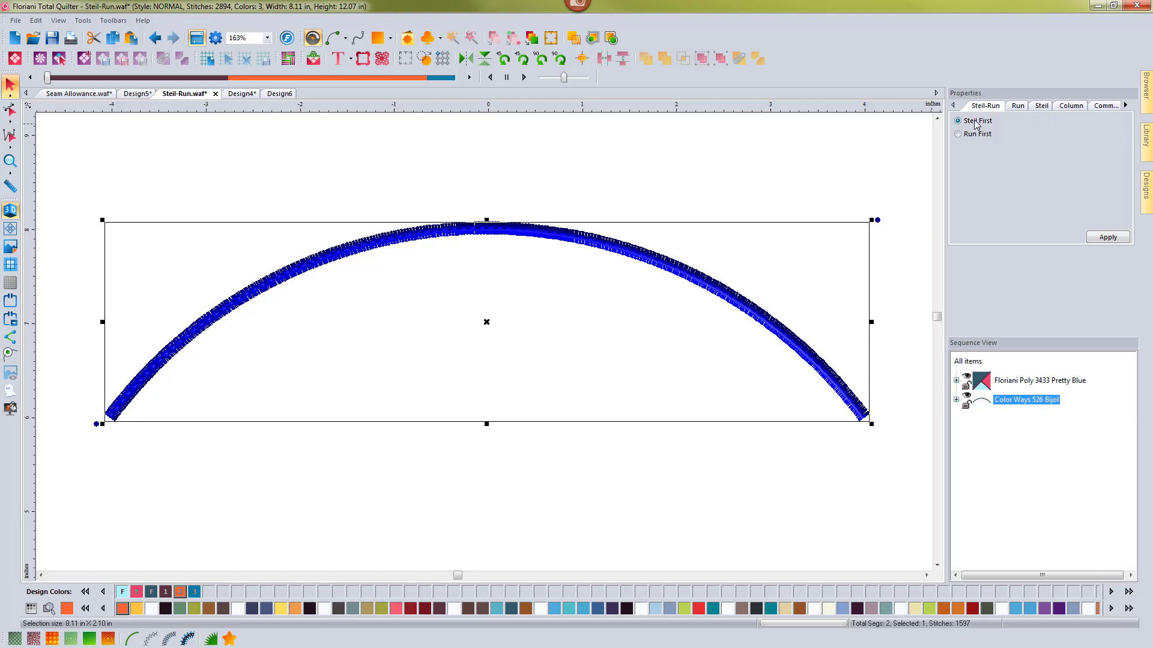
left_click(1017, 106)
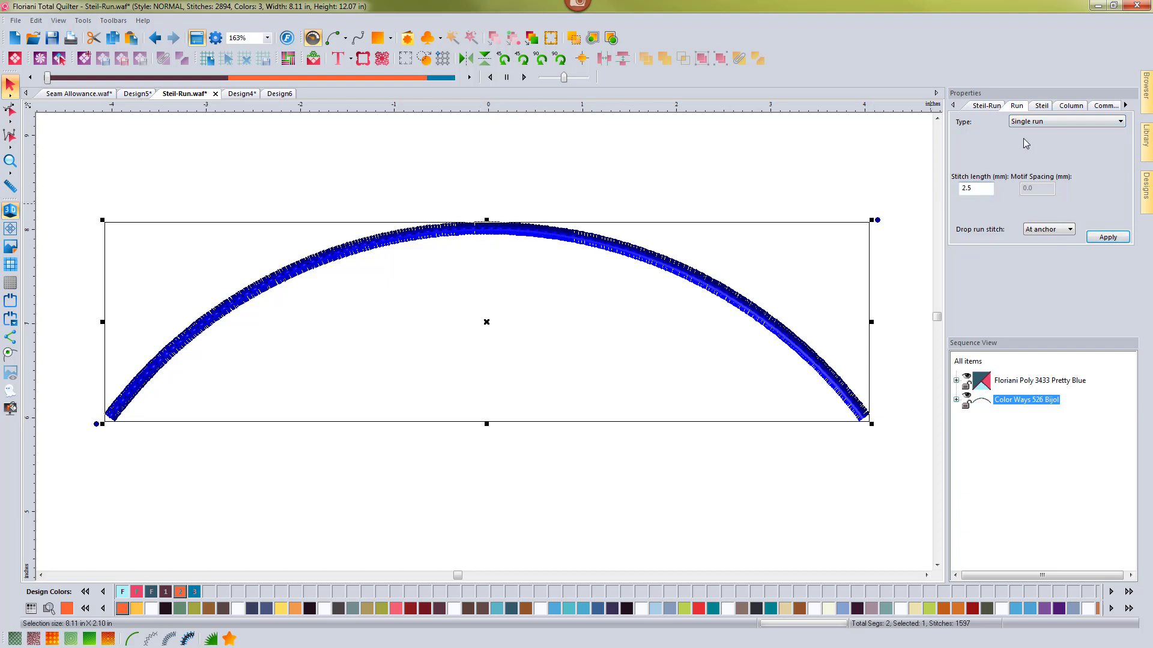
left_click(1052, 123)
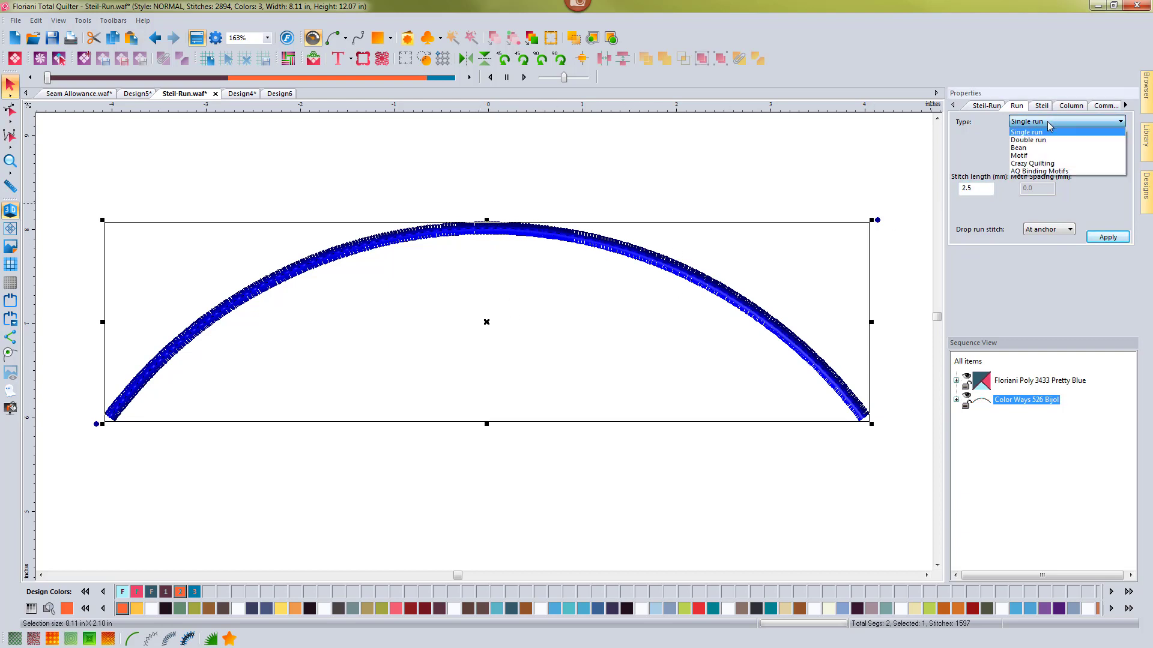
left_click(1030, 156)
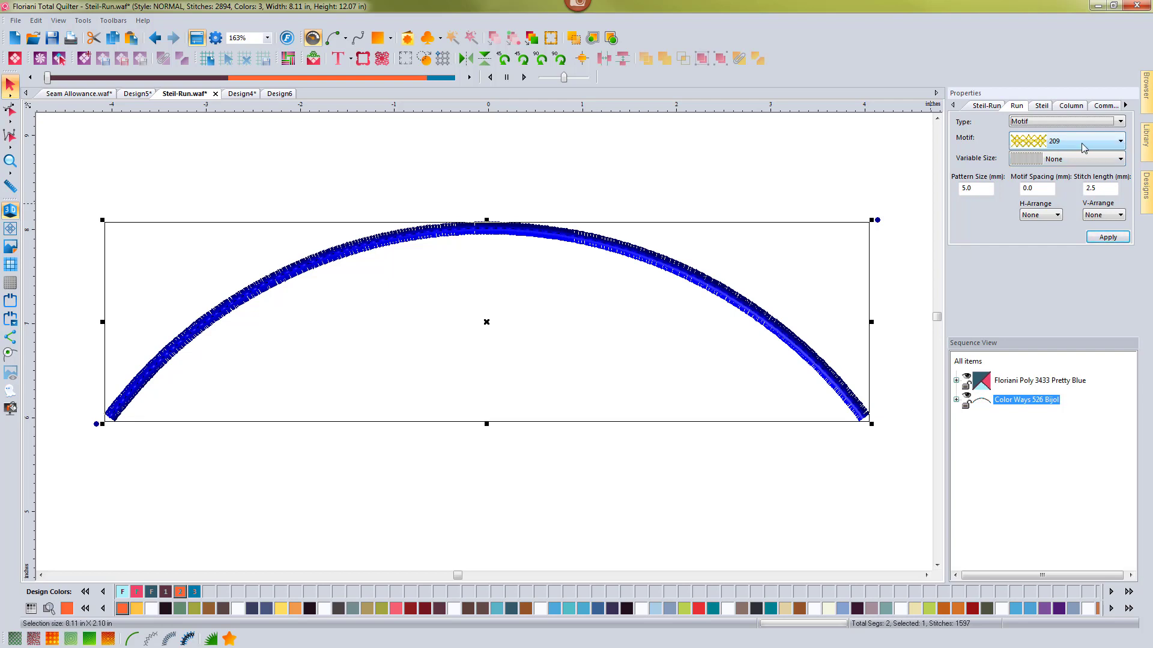
left_click(1108, 238)
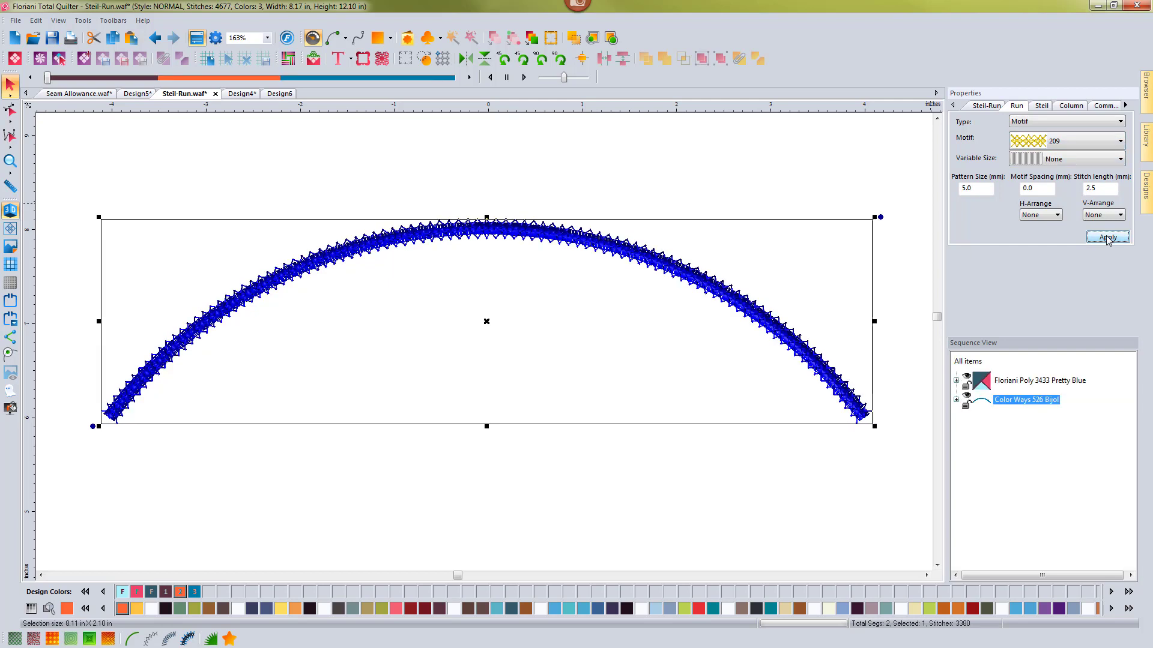
left_click(731, 203)
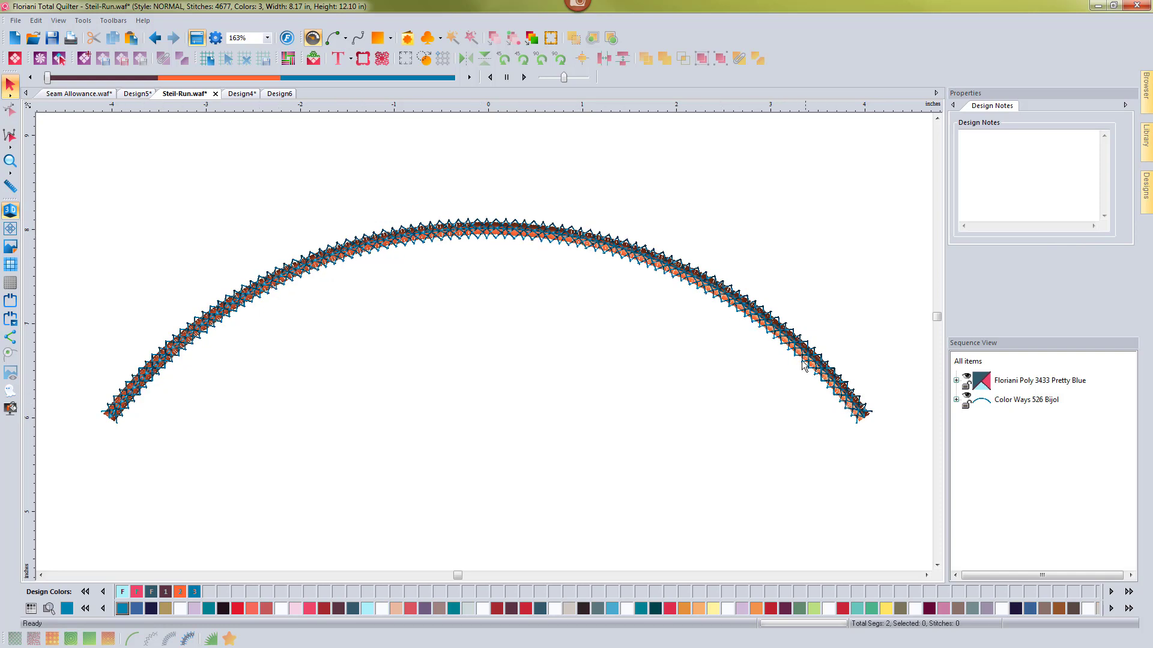
Set the pattern size of the arc's run motif to 8 mm and apply it.
left_click(788, 341)
left_click(1017, 106)
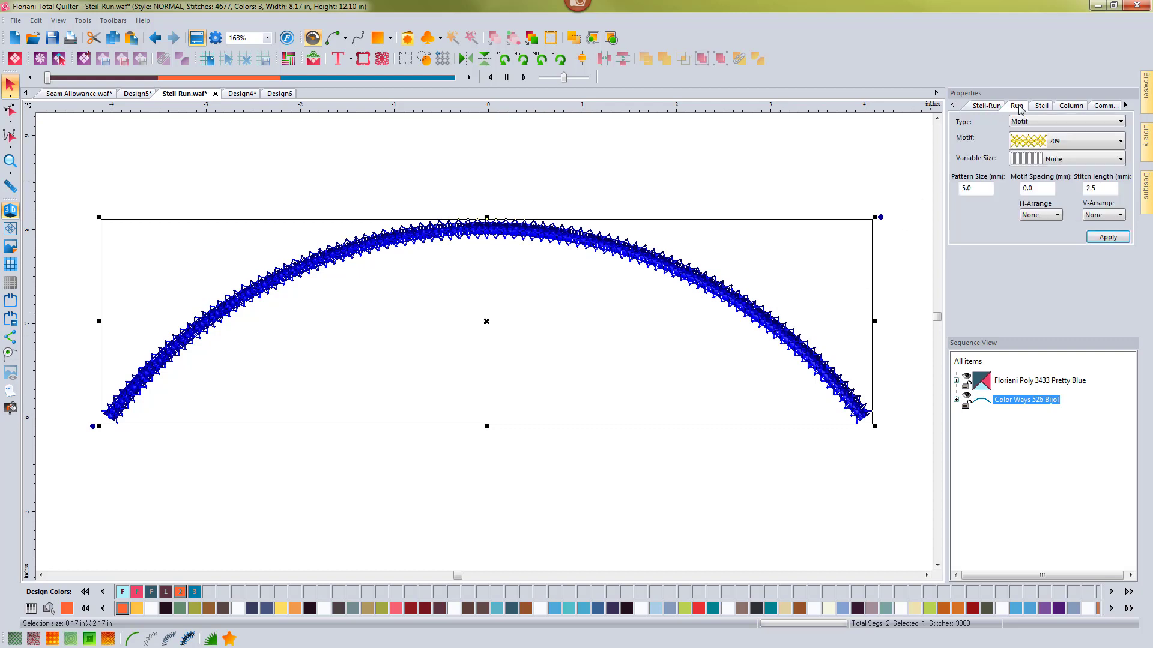
left_click_drag(951, 188, 946, 188)
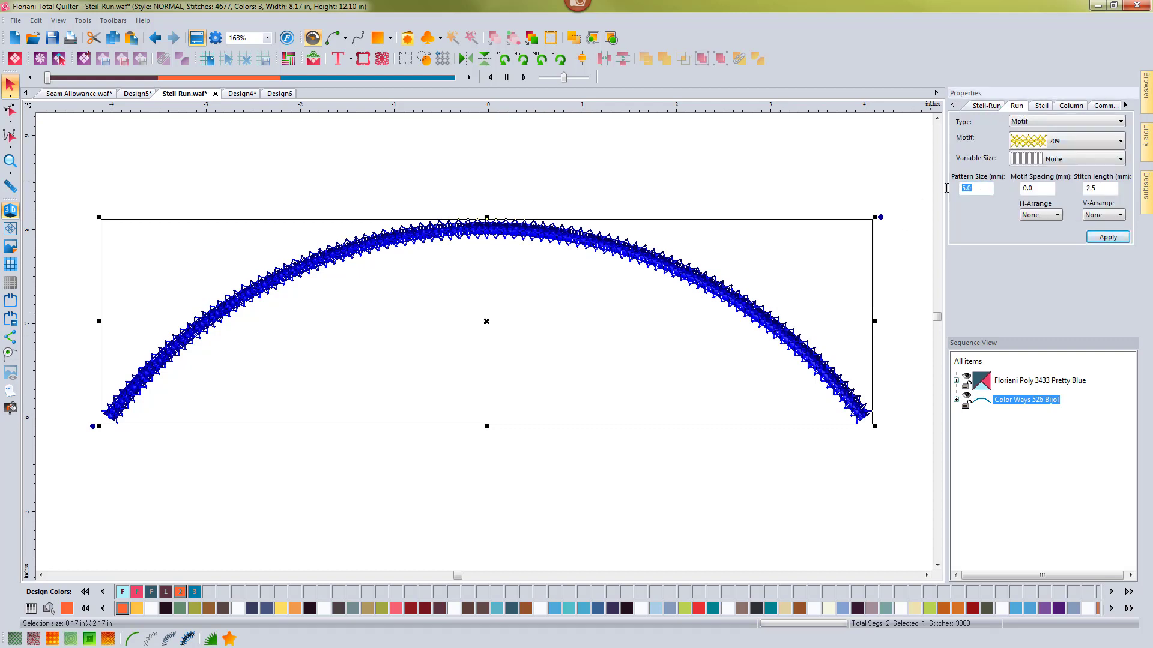
type("8")
left_click(1108, 237)
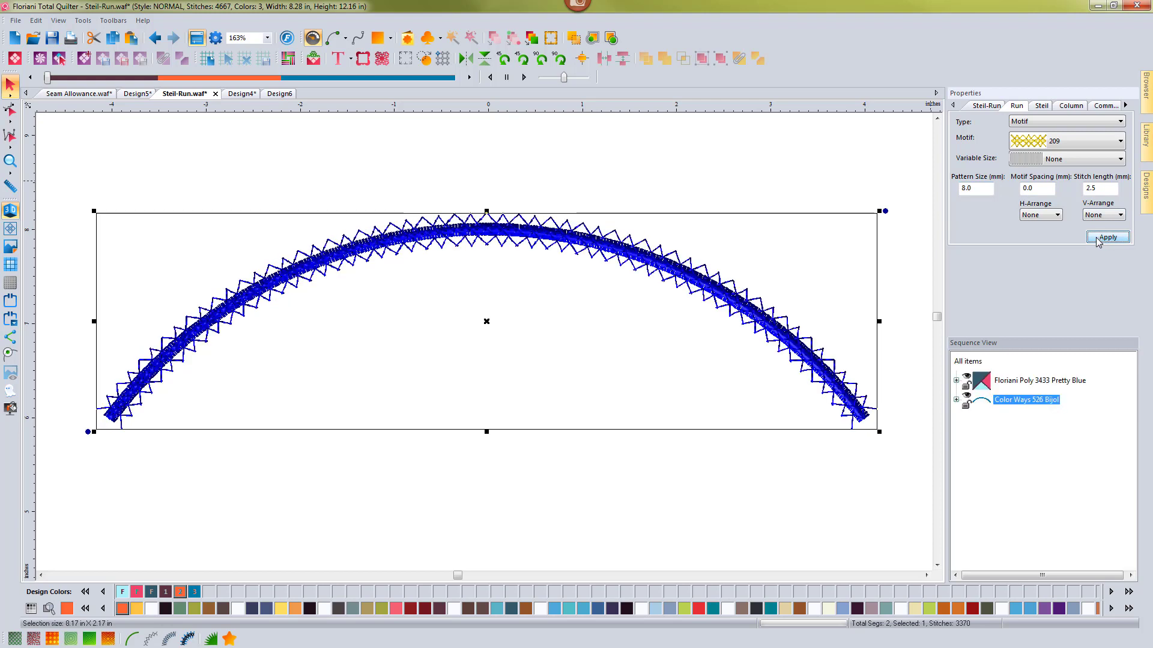
Set the run motif's pattern size to 4 mm and apply it to the arc.
left_click_drag(973, 188, 940, 185)
type("4")
left_click(1097, 236)
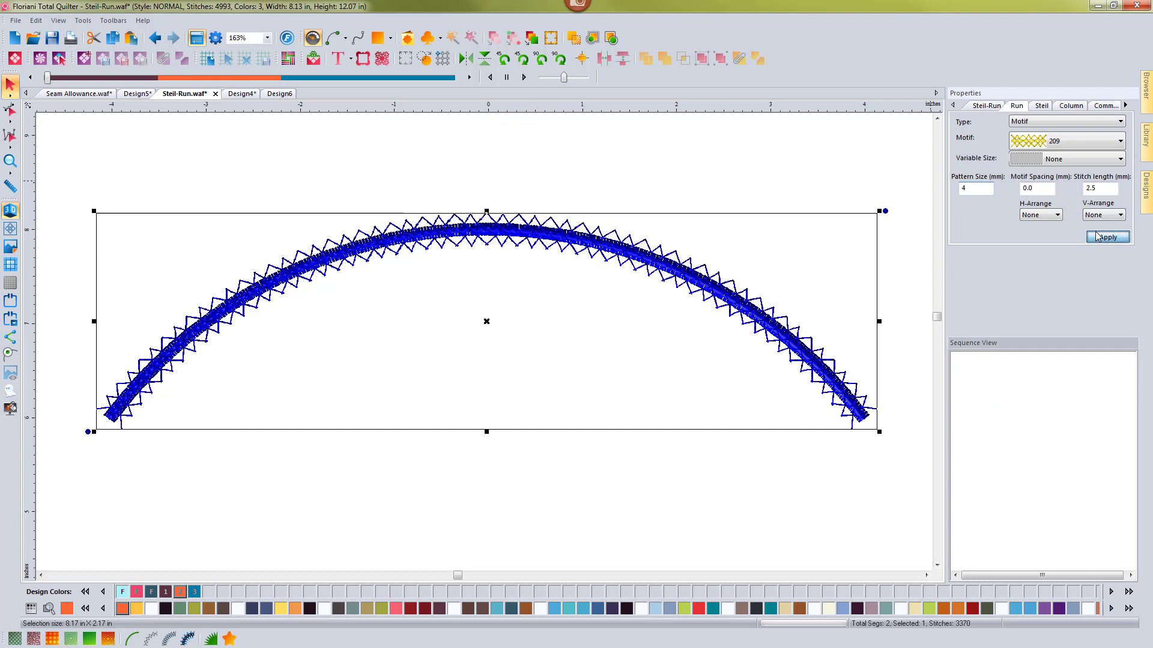
left_click(769, 186)
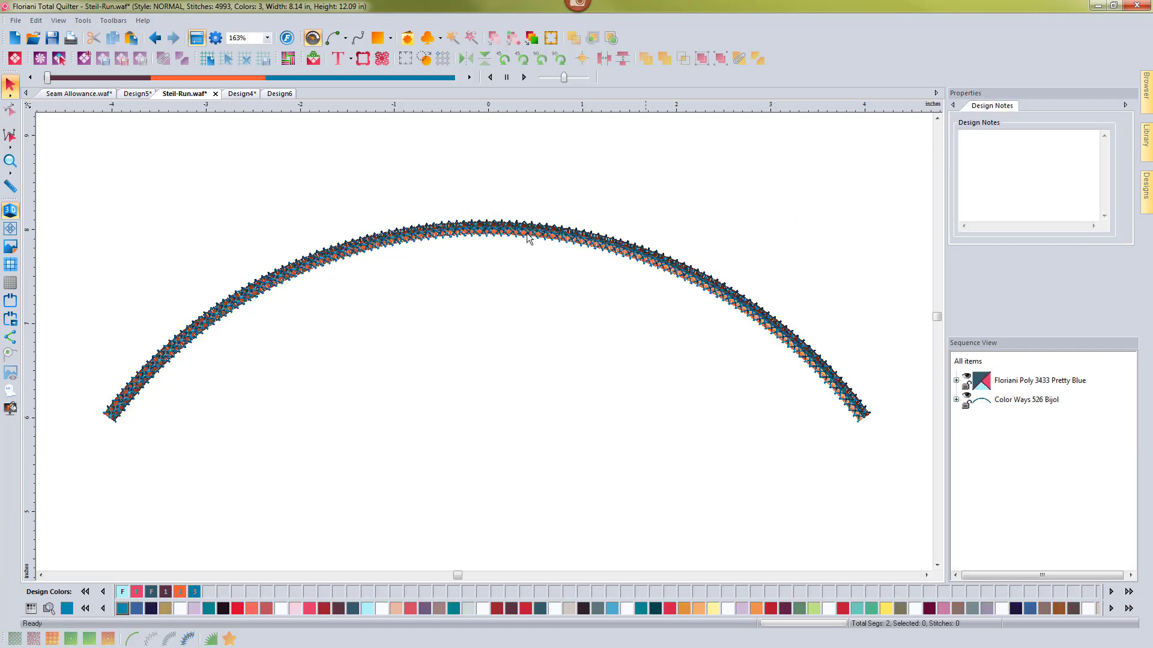
Expand the Steil-Run's colours in the sequence and recolour its first colour to Color Ways 362 Pastel Blue.
left_click(473, 232)
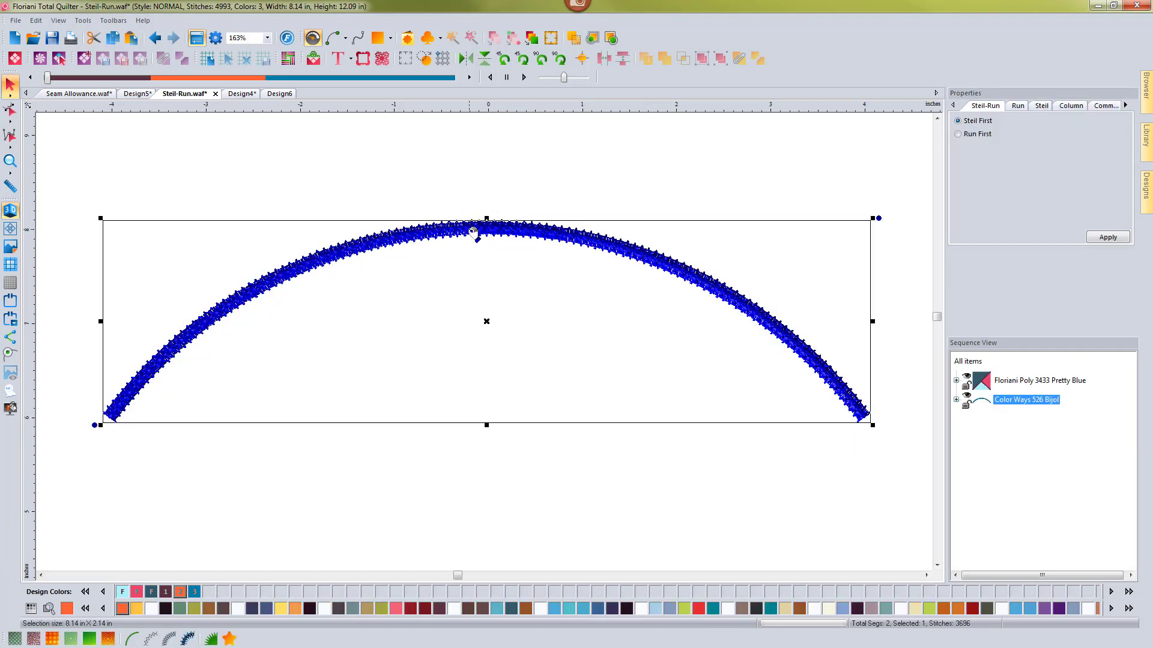
left_click(1019, 108)
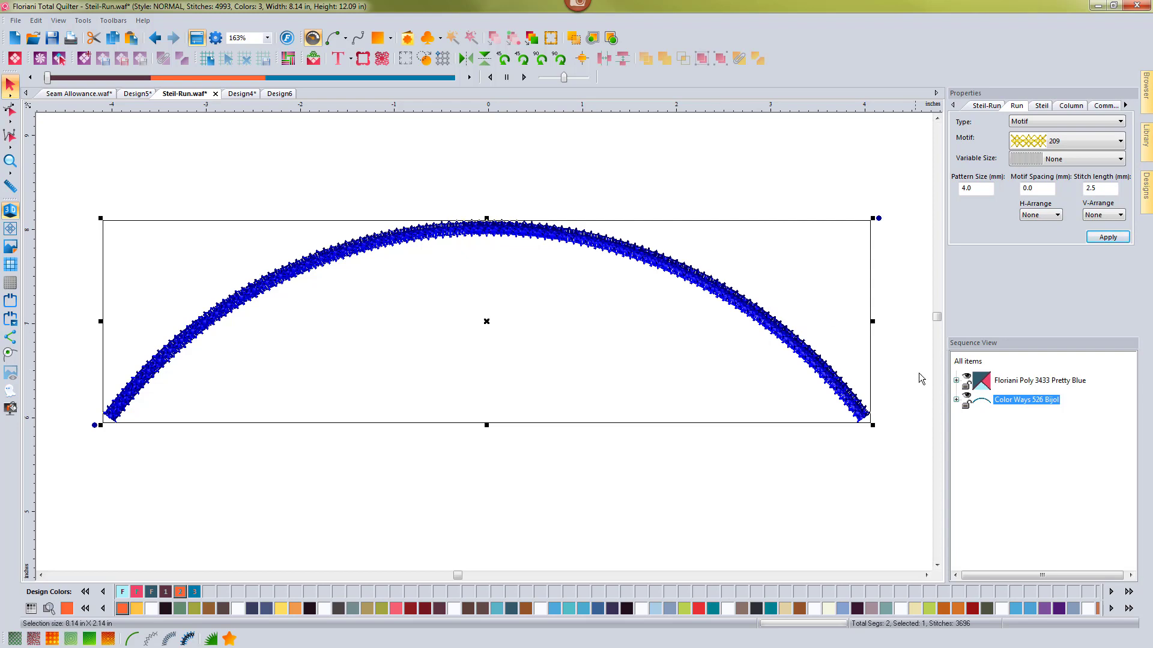
left_click(956, 400)
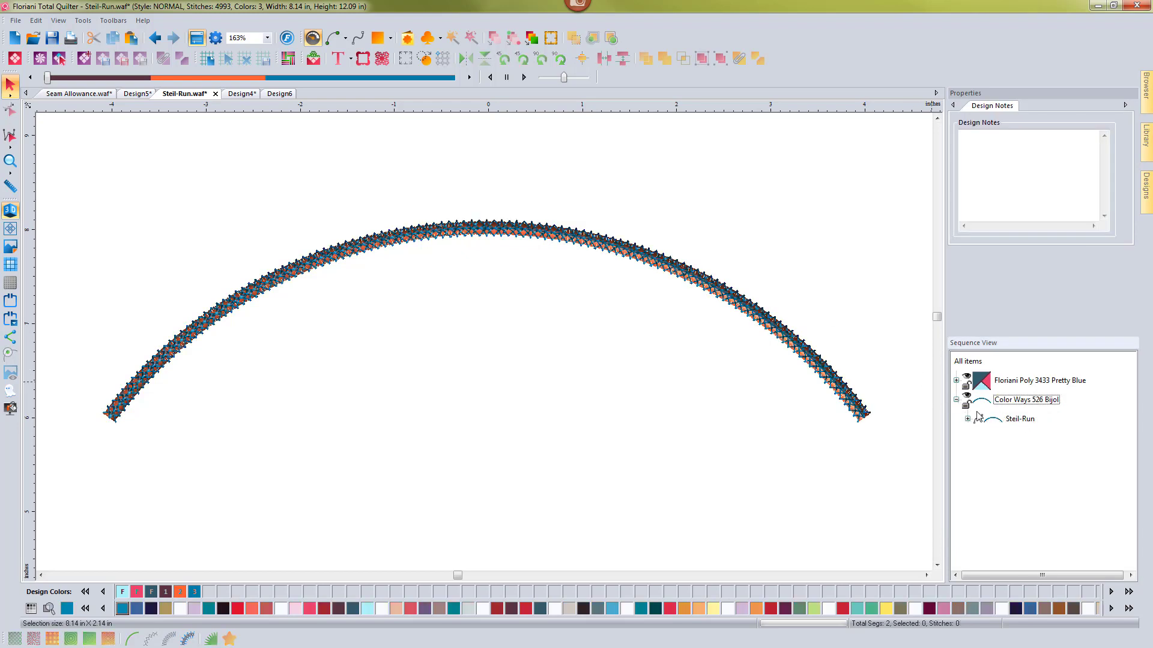
left_click(967, 419)
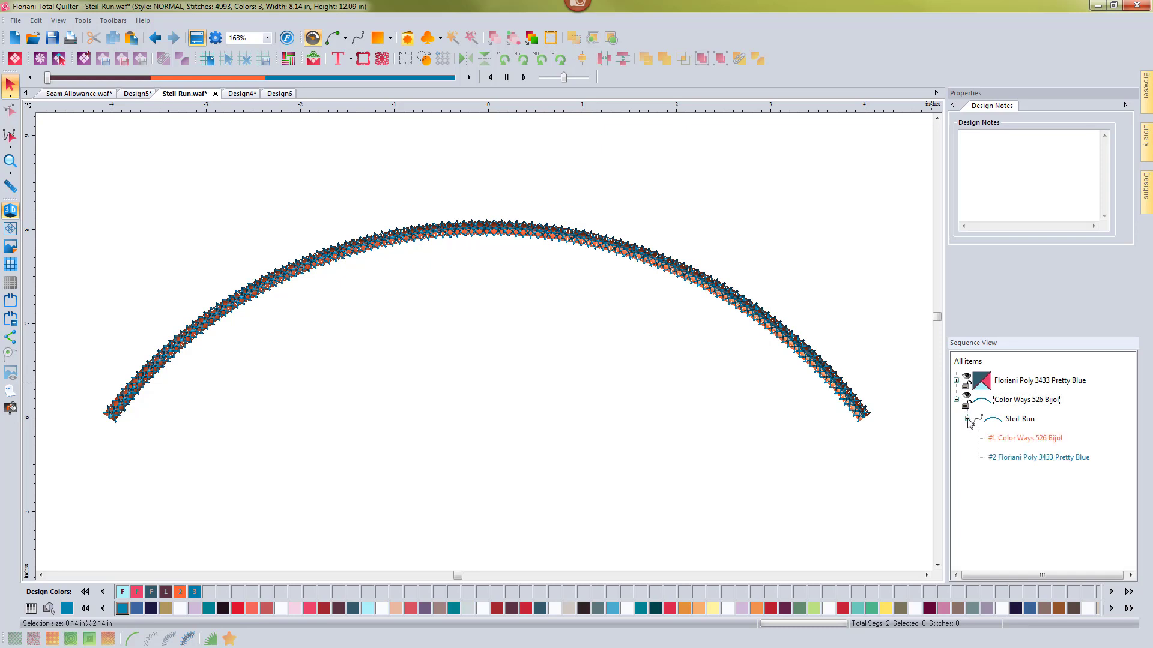
left_click(1009, 443)
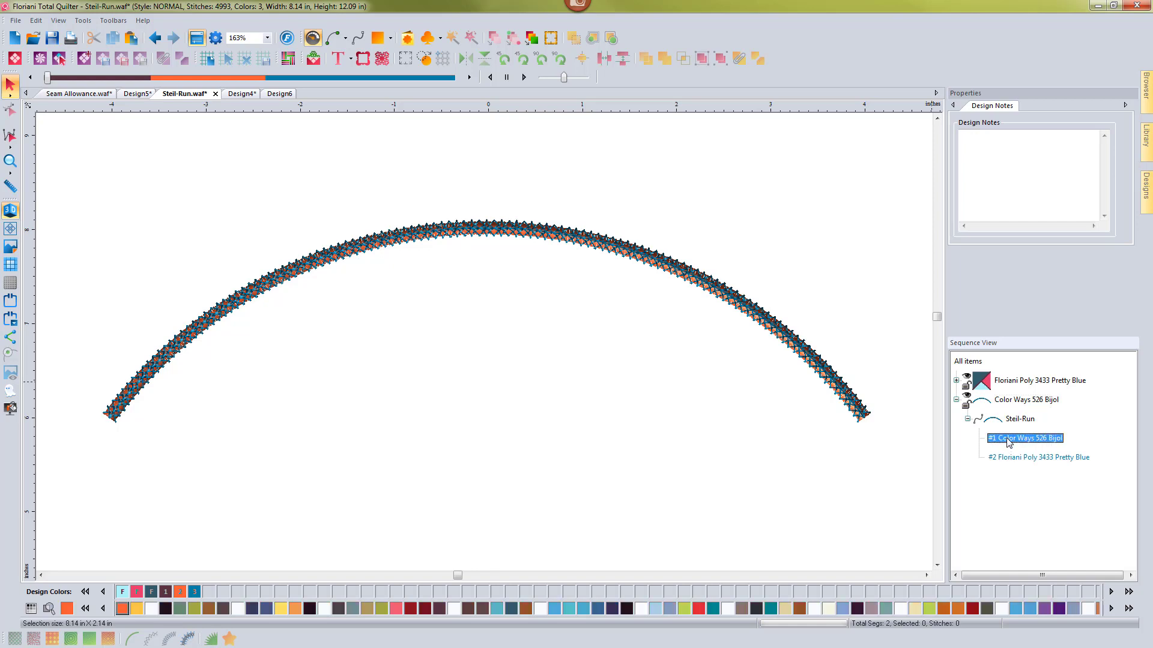
left_click(1016, 608)
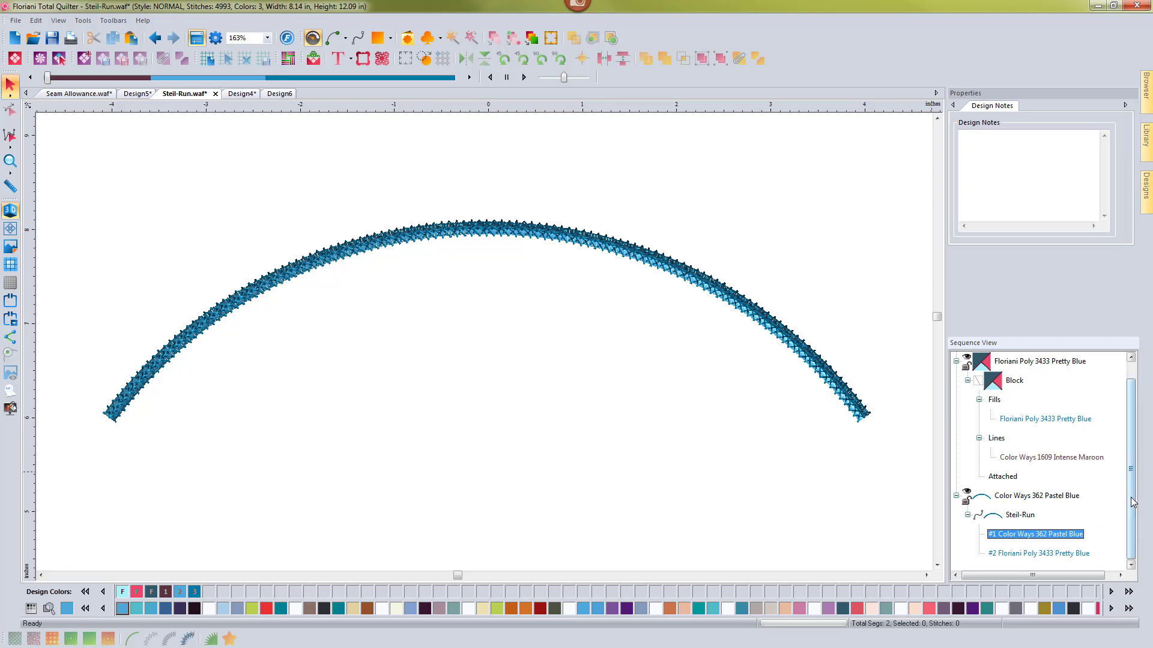
Recolour the Steil-Run's second colour to Color Ways 139 Medium Purple.
left_click(1068, 553)
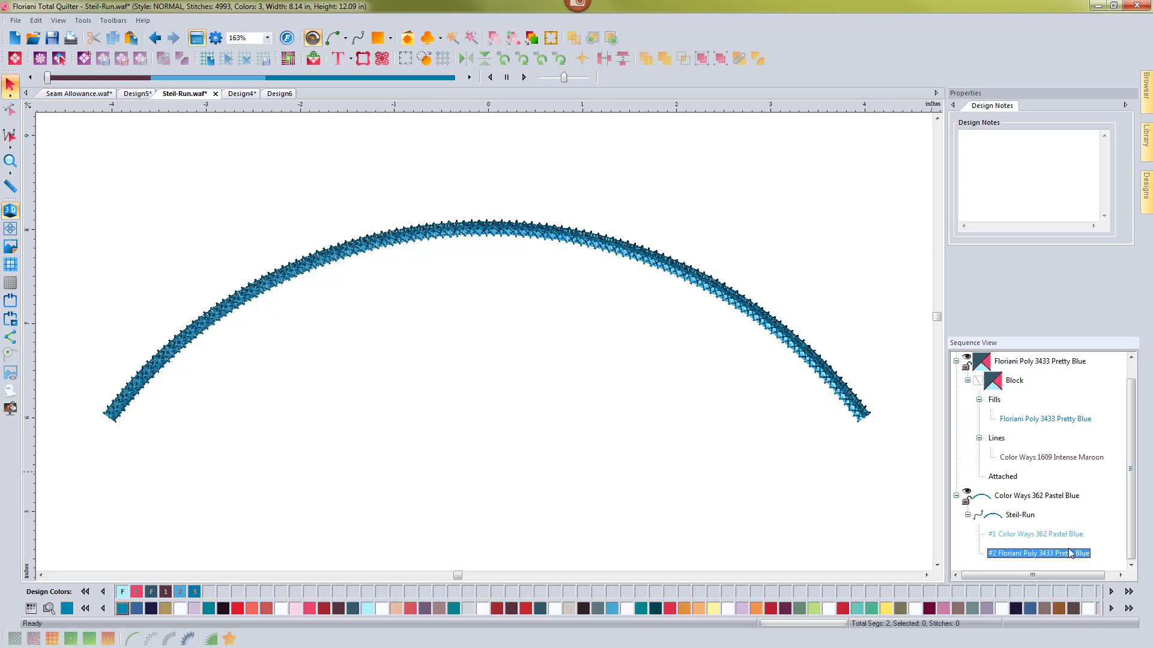
left_click(785, 609)
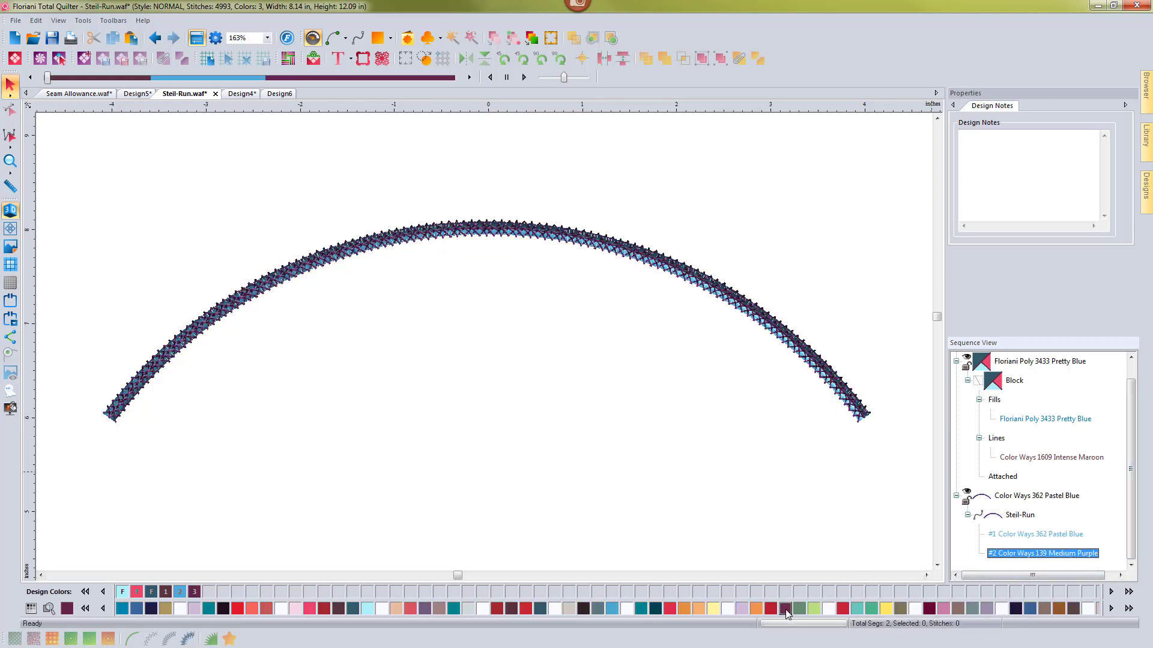
left_click(706, 450)
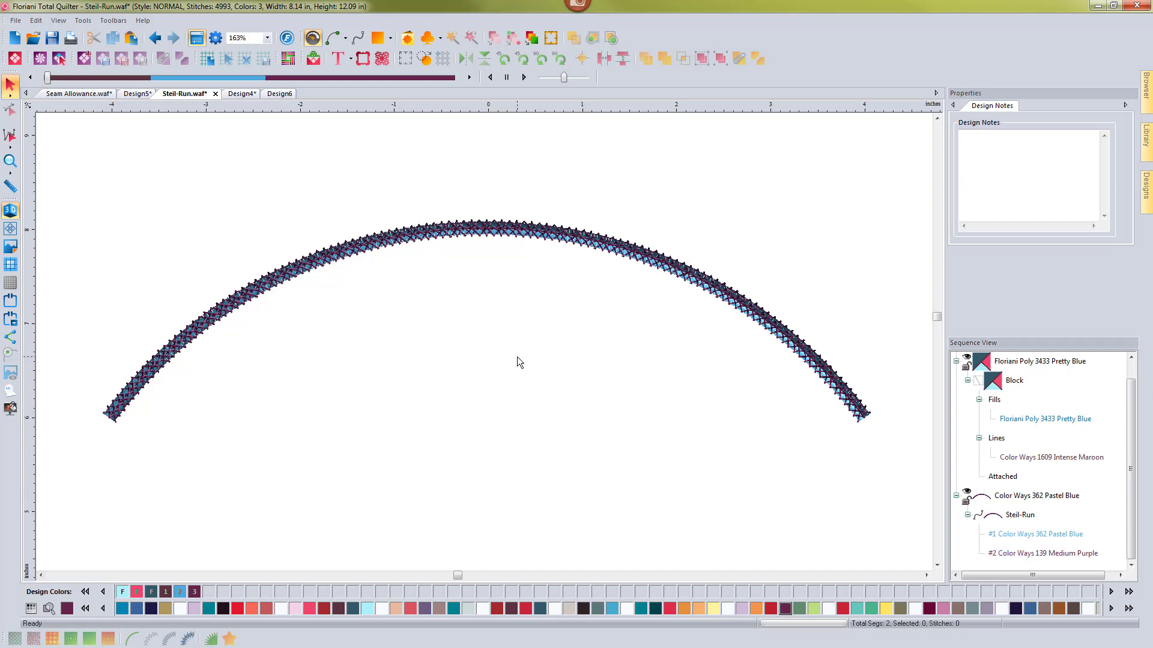
Change the arc's Steil-Run stitching order to Run First and apply it.
left_click(495, 235)
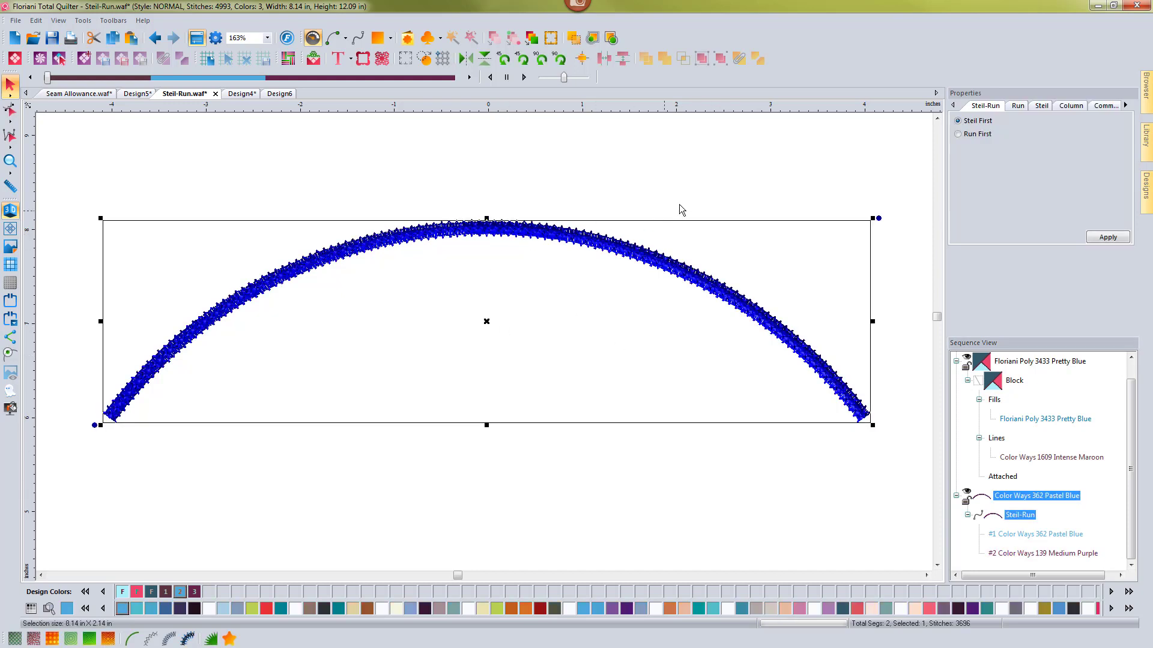
left_click(959, 134)
left_click(1107, 237)
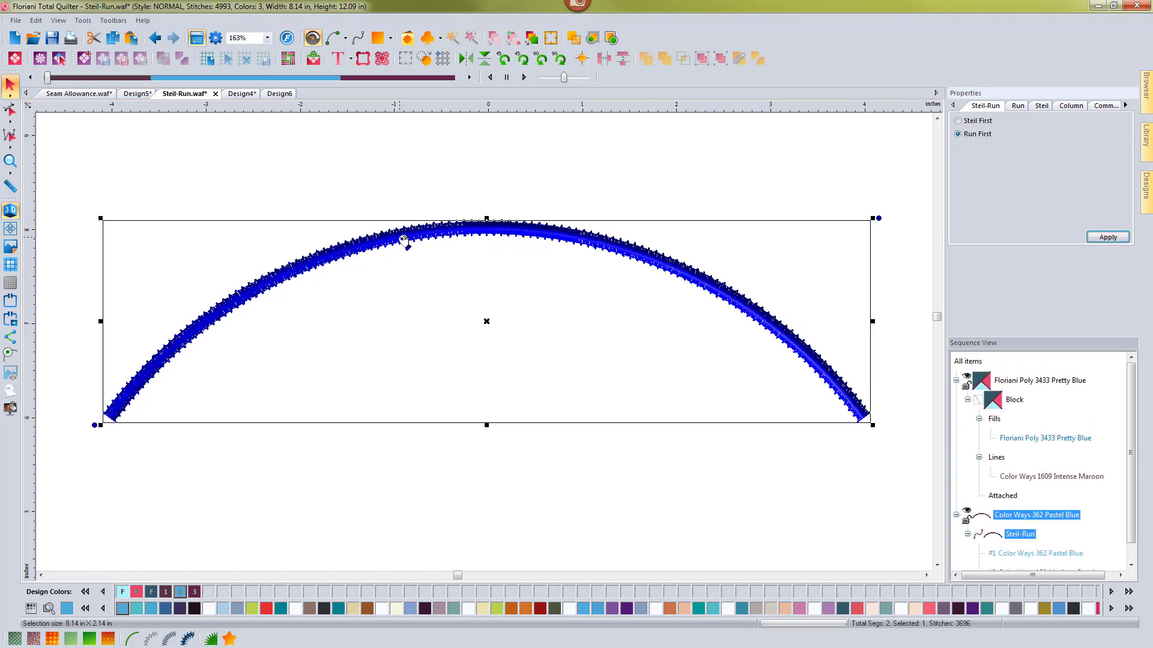
left_click(524, 181)
Change the run motif of the arc to 213 and apply it.
left_click(523, 231)
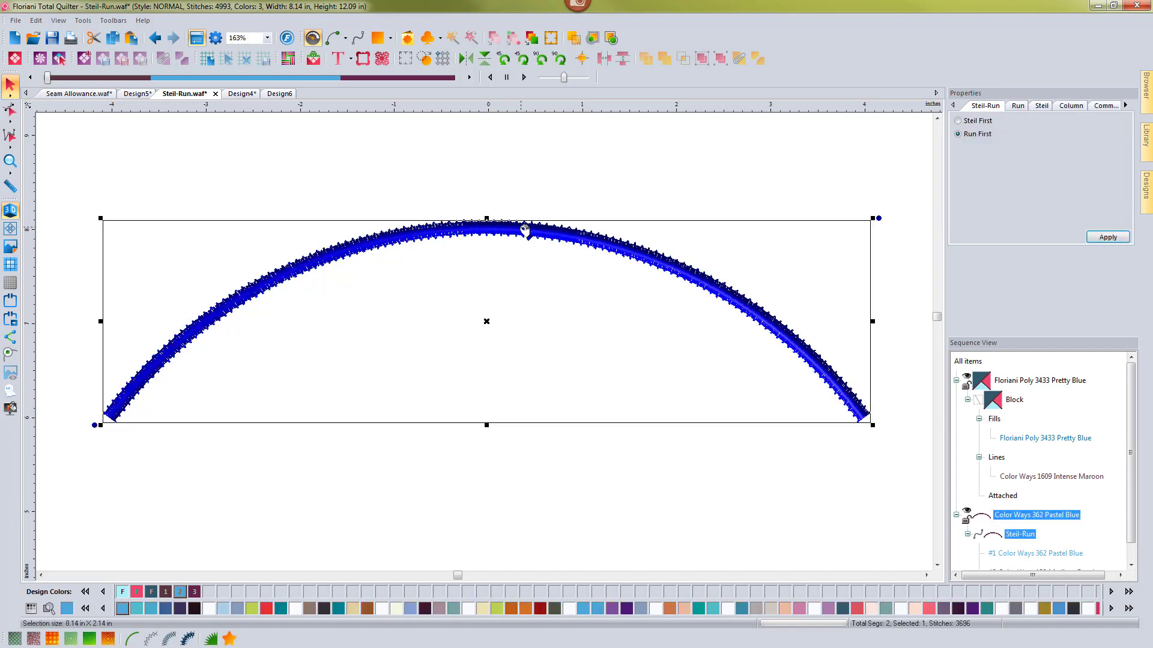
left_click(1018, 107)
left_click(1067, 143)
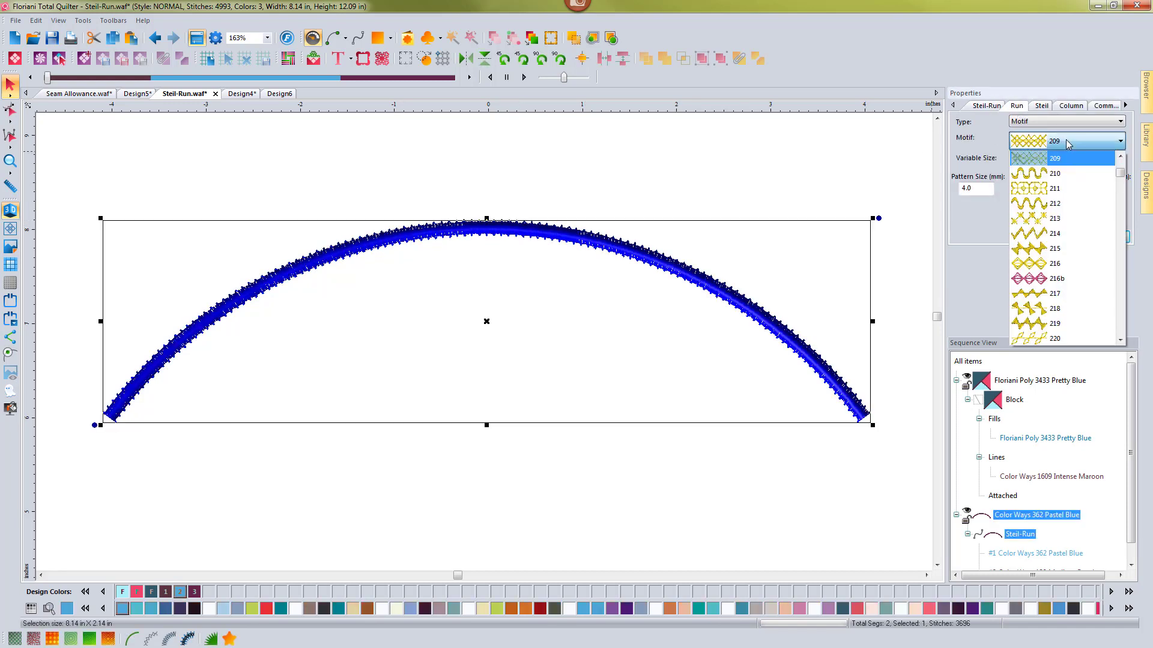
left_click(1035, 221)
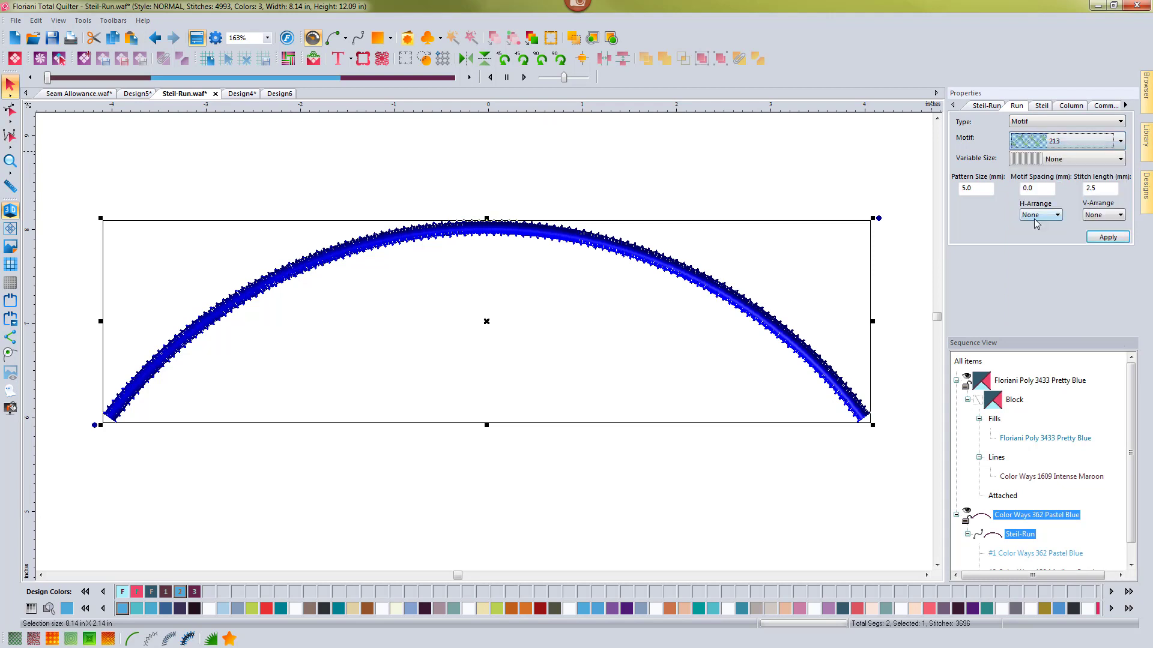
left_click(1105, 238)
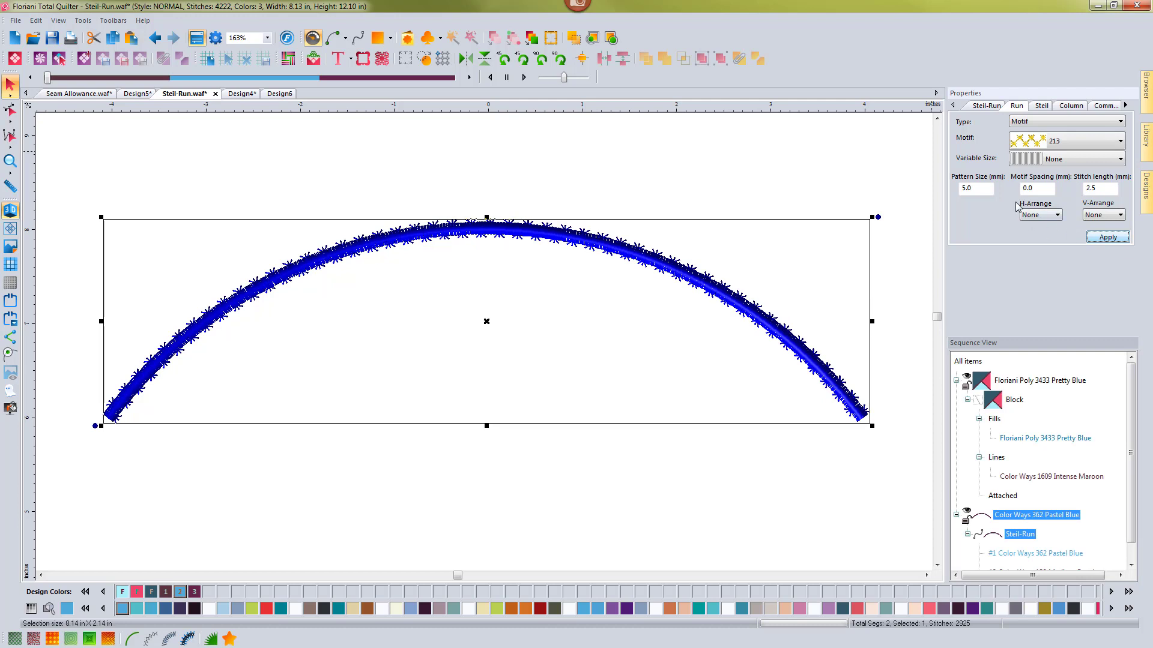
Set the pattern size of motif 213 to 8 mm and apply it to the arc.
double_click(978, 189)
type("8")
left_click(1084, 237)
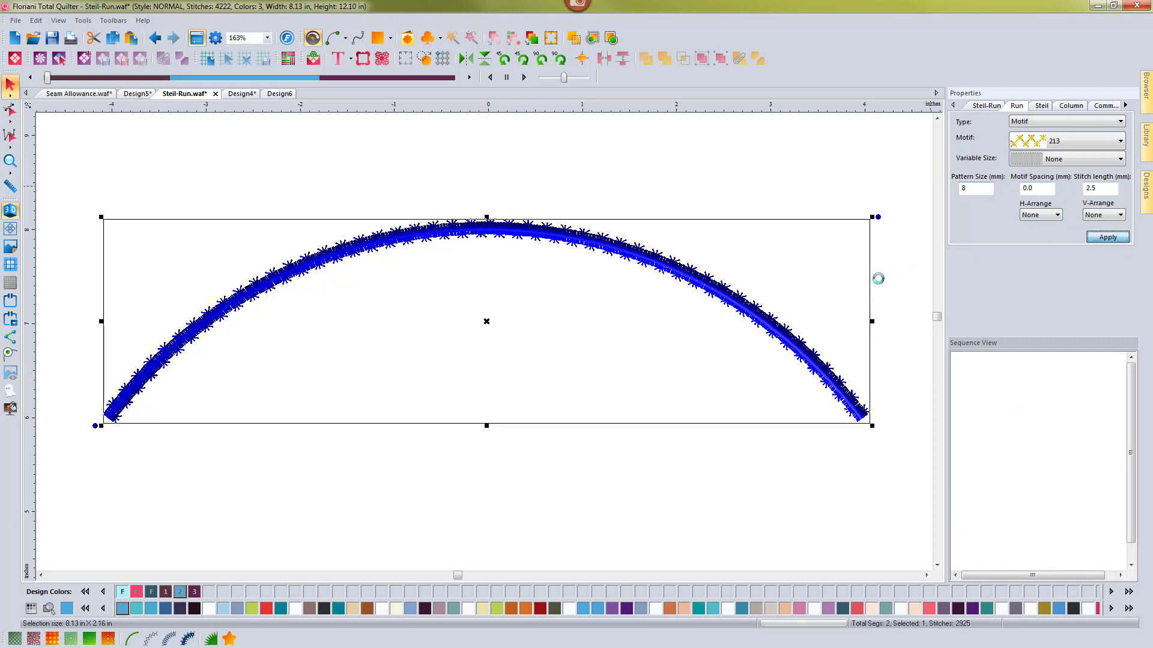
left_click(678, 191)
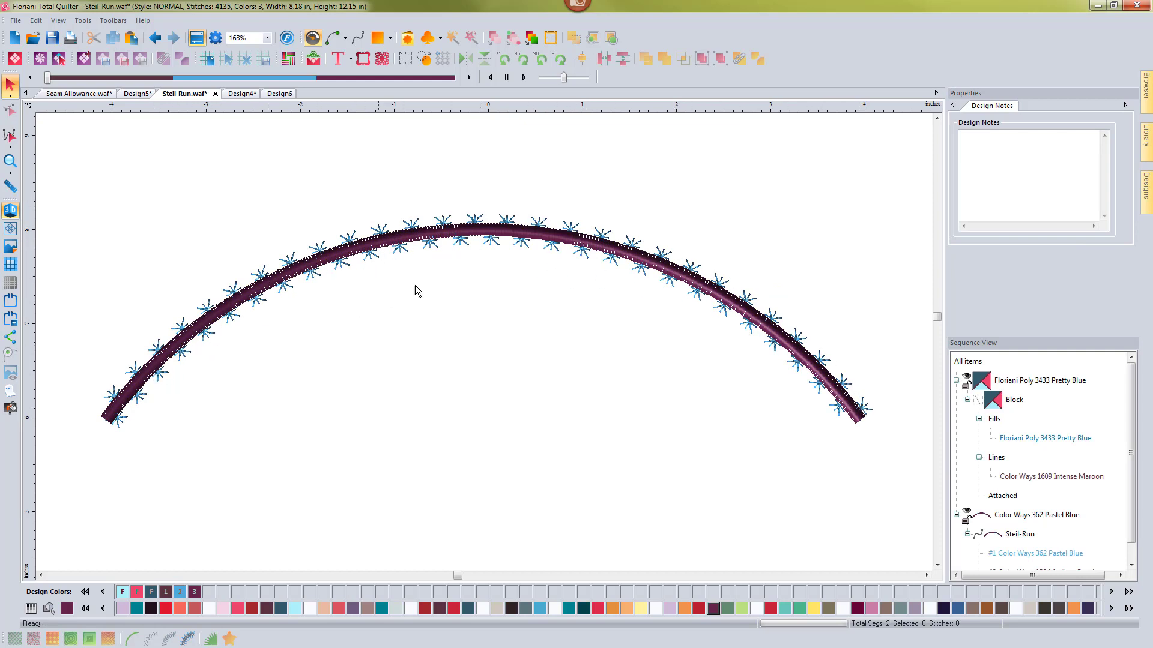
Set the pattern size of the arc's run motif 213 to 10 mm and apply it.
left_click(456, 249)
left_click(1016, 106)
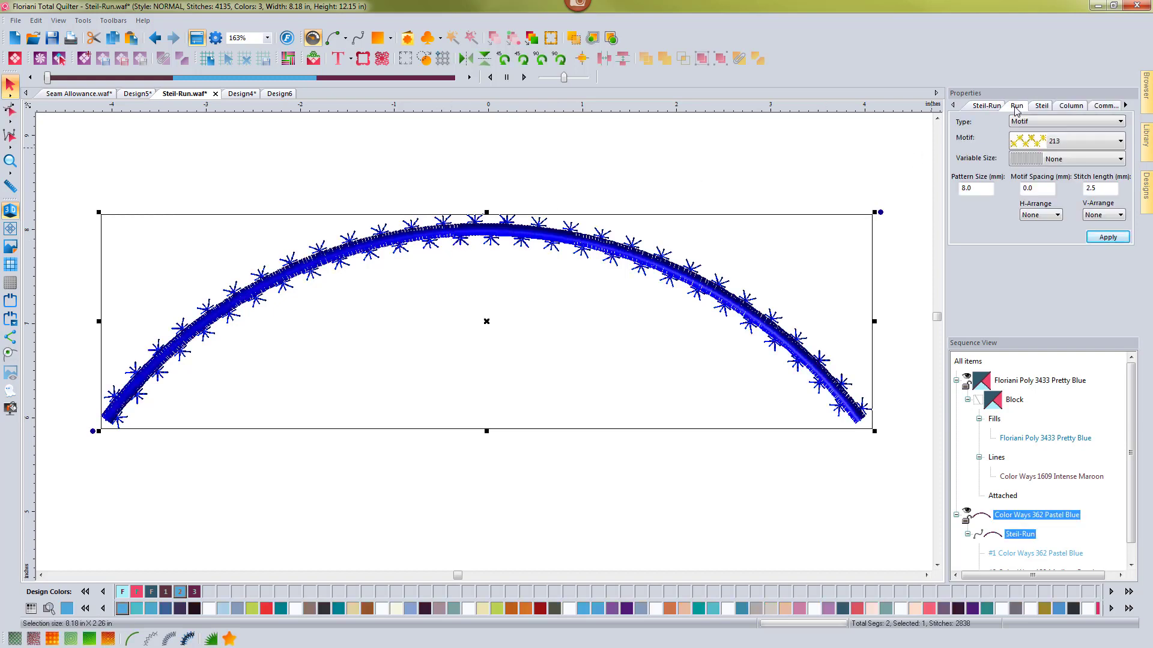
left_click_drag(982, 188, 950, 194)
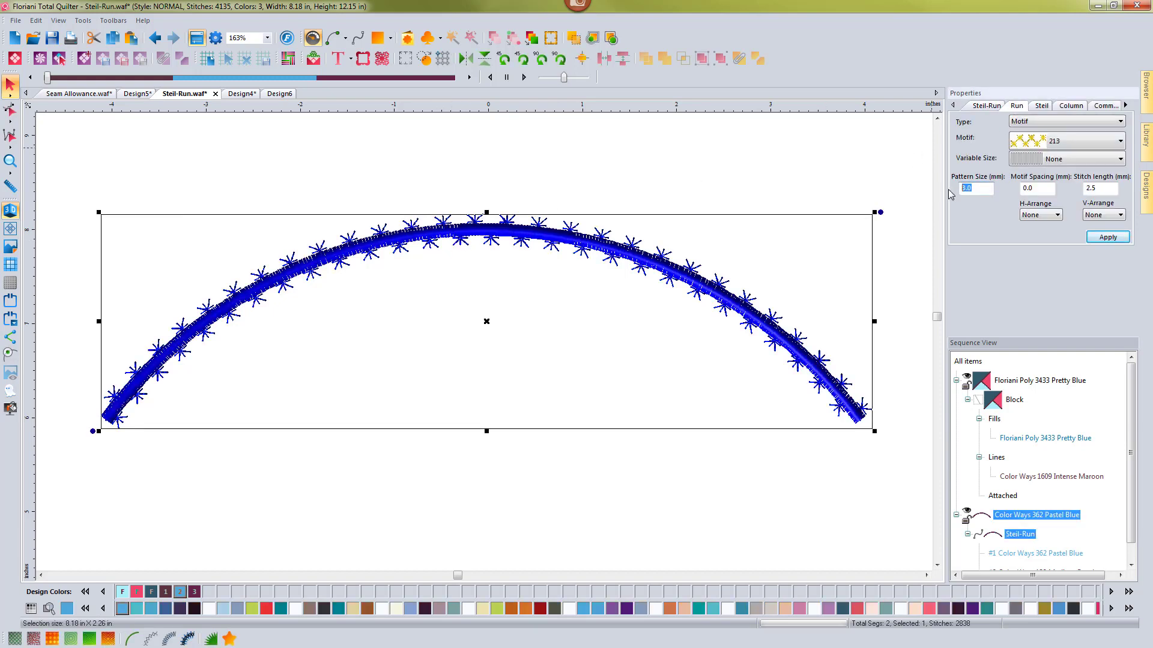
type("10")
left_click(1108, 237)
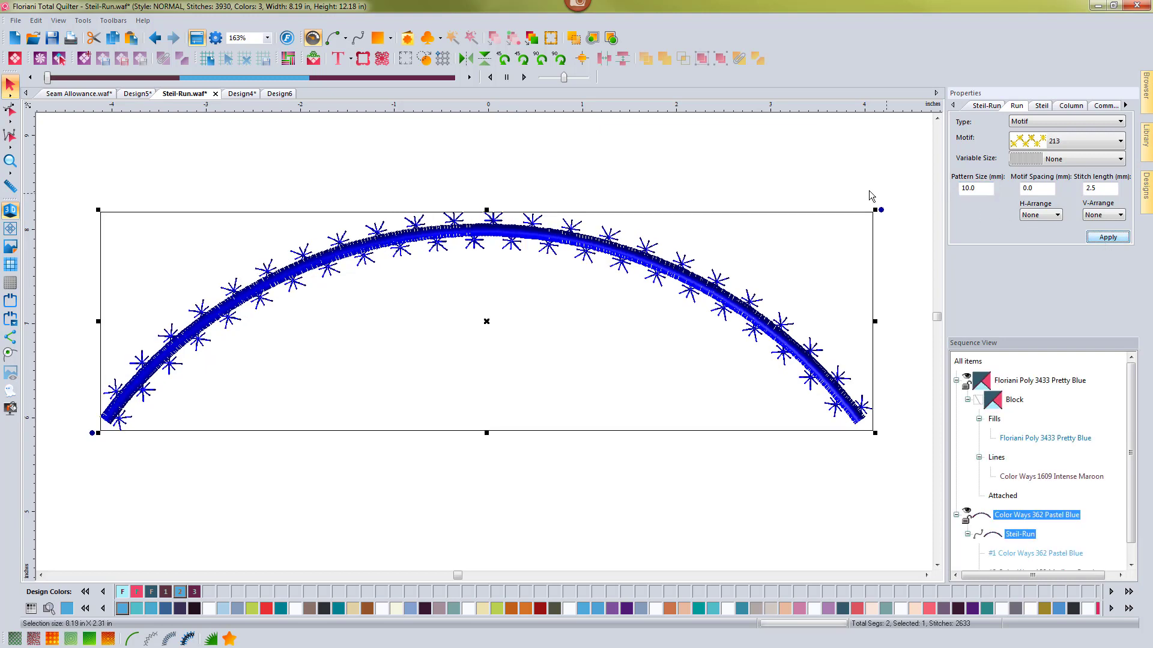
left_click(743, 201)
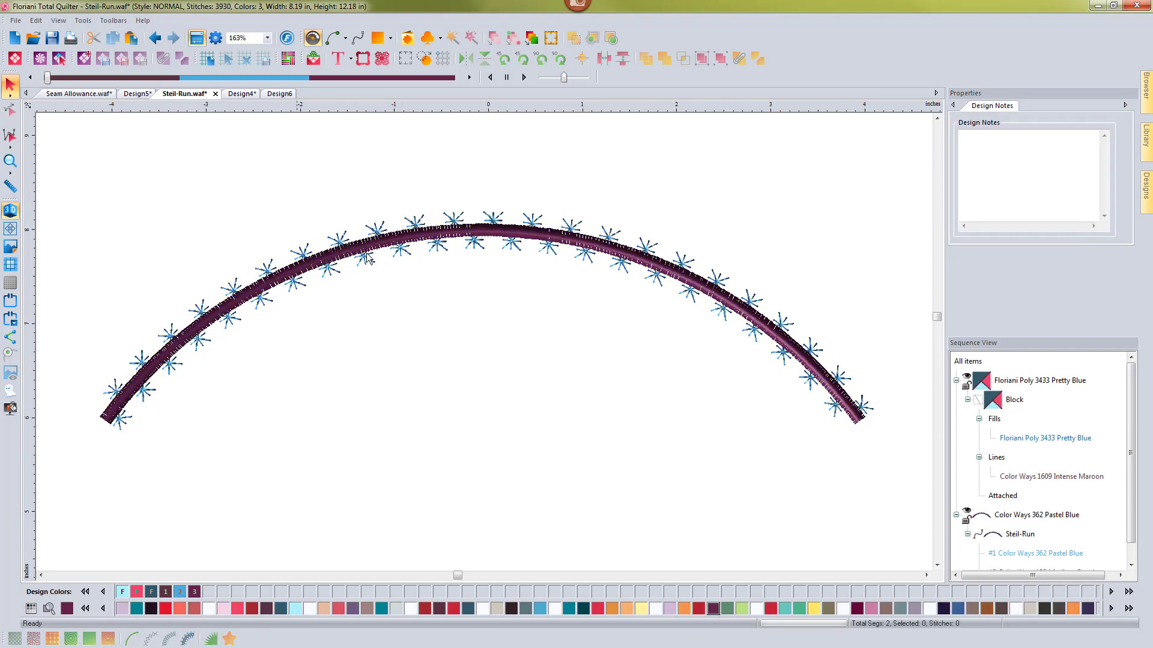
Change the arc's Steil-Run stitching order to Steil First and apply it.
left_click(518, 231)
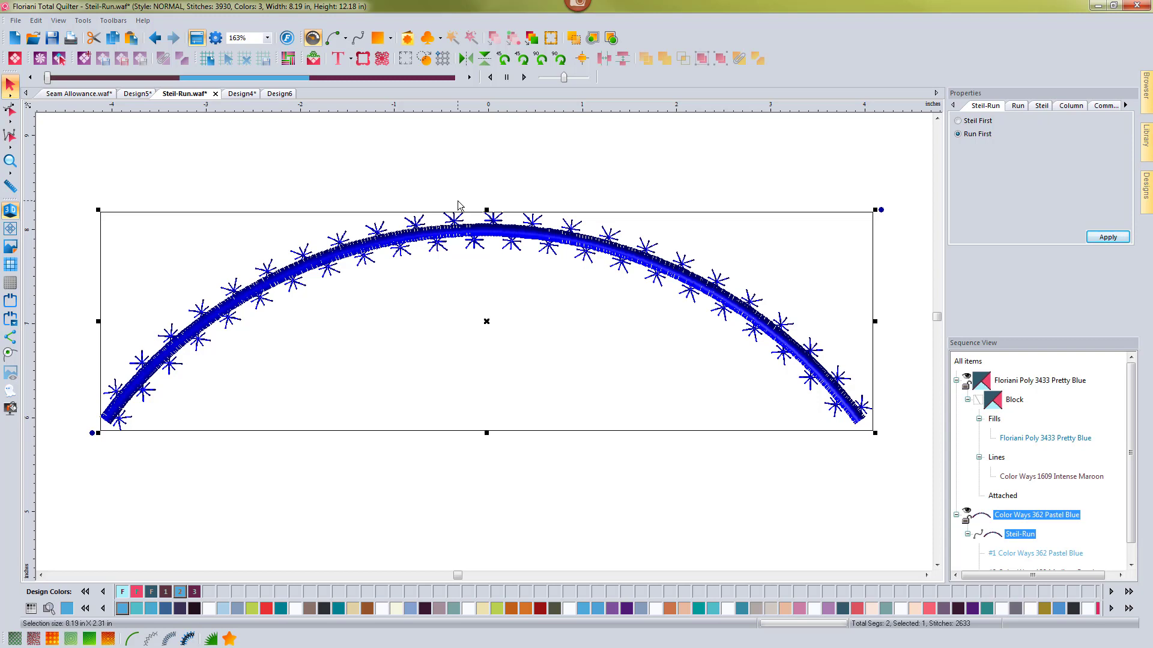
left_click(1019, 106)
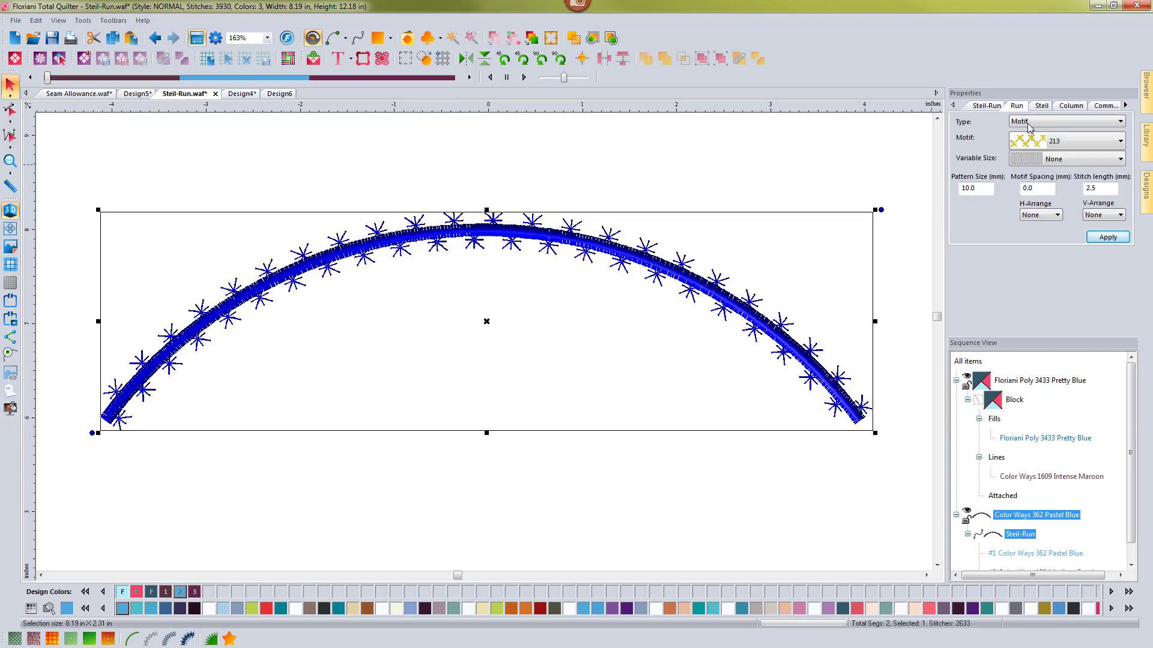
left_click(983, 106)
left_click(962, 122)
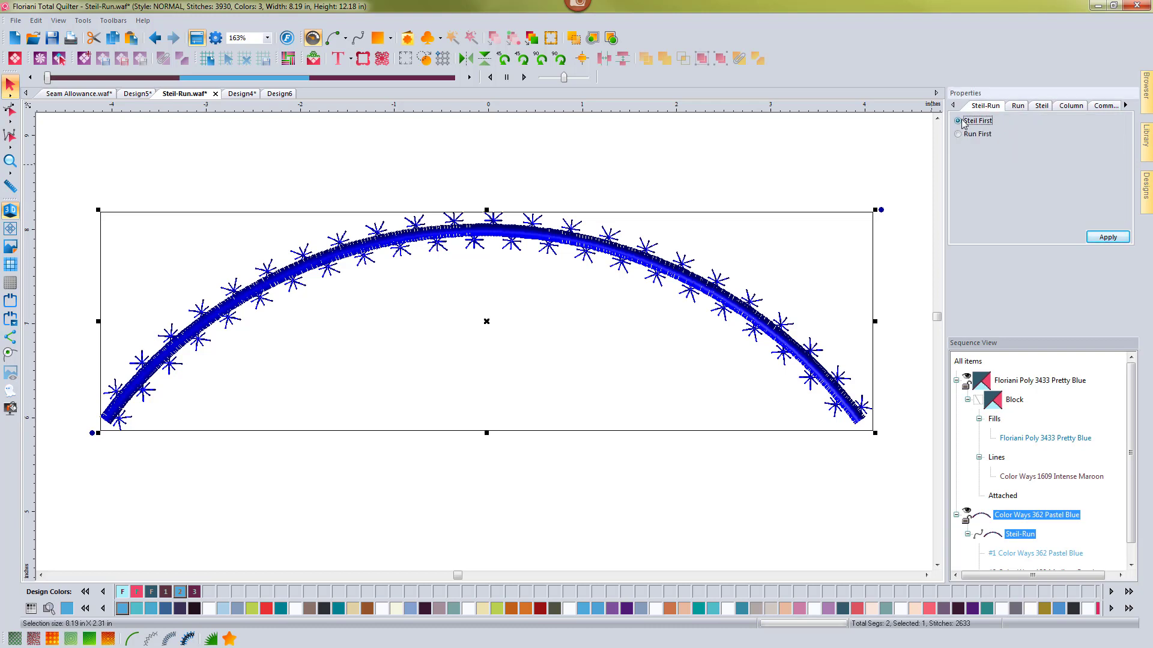
left_click(1092, 238)
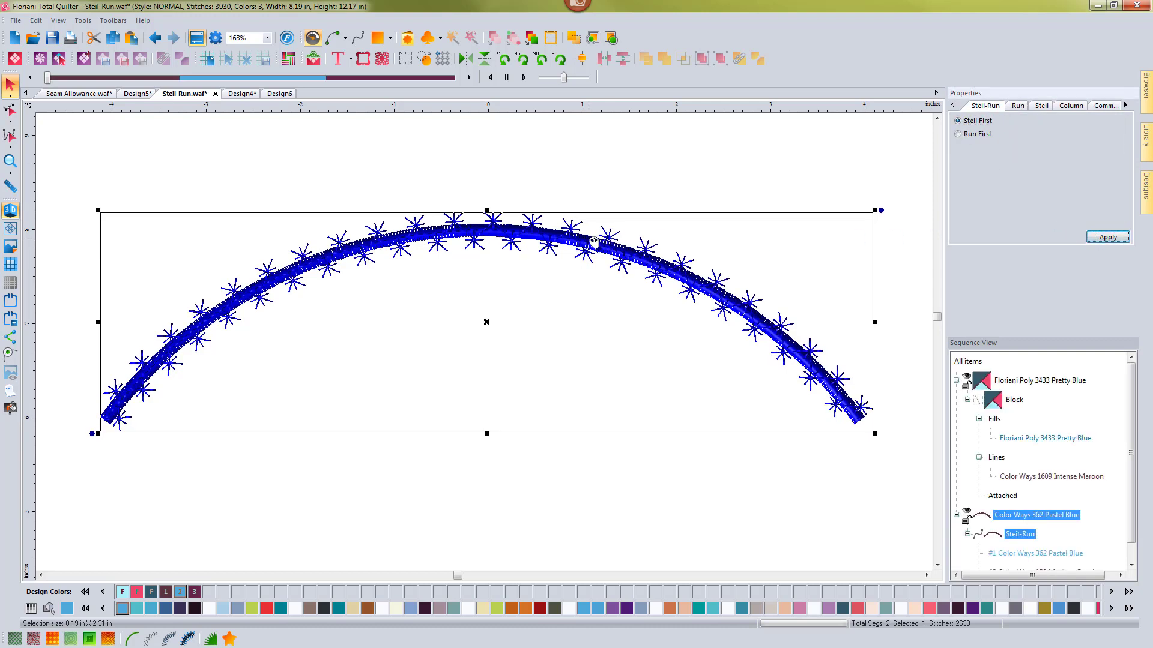
left_click(541, 178)
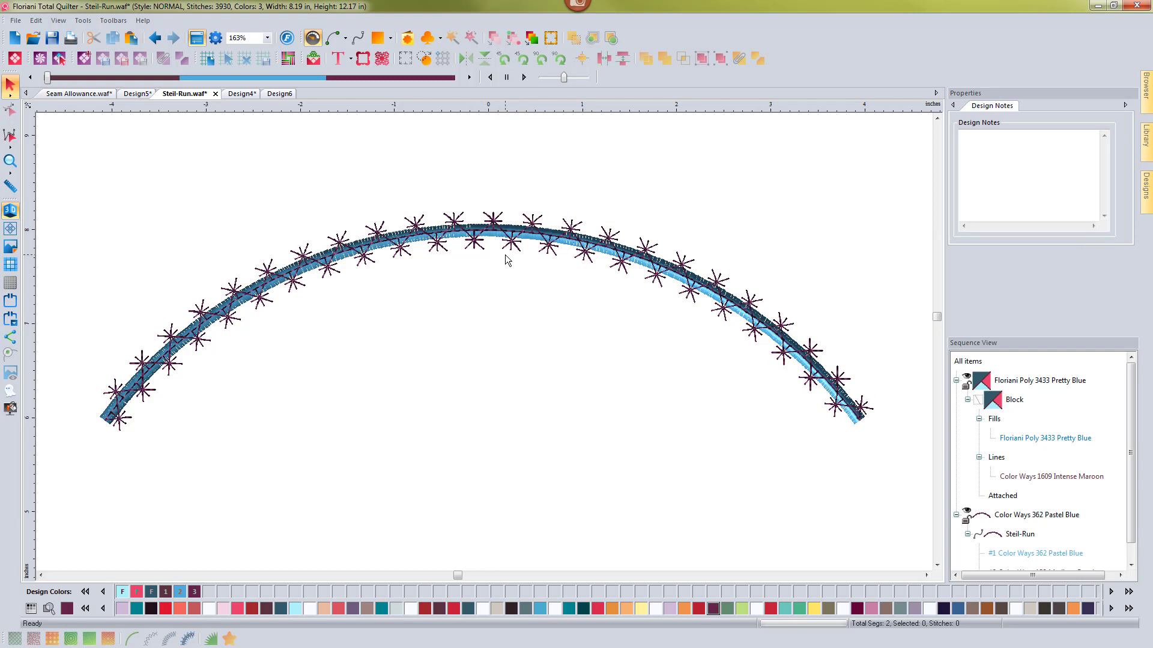
Select both diagonal seam lines inside the quilt block and convert them to a Steil-Run stitch.
double_click(12, 161)
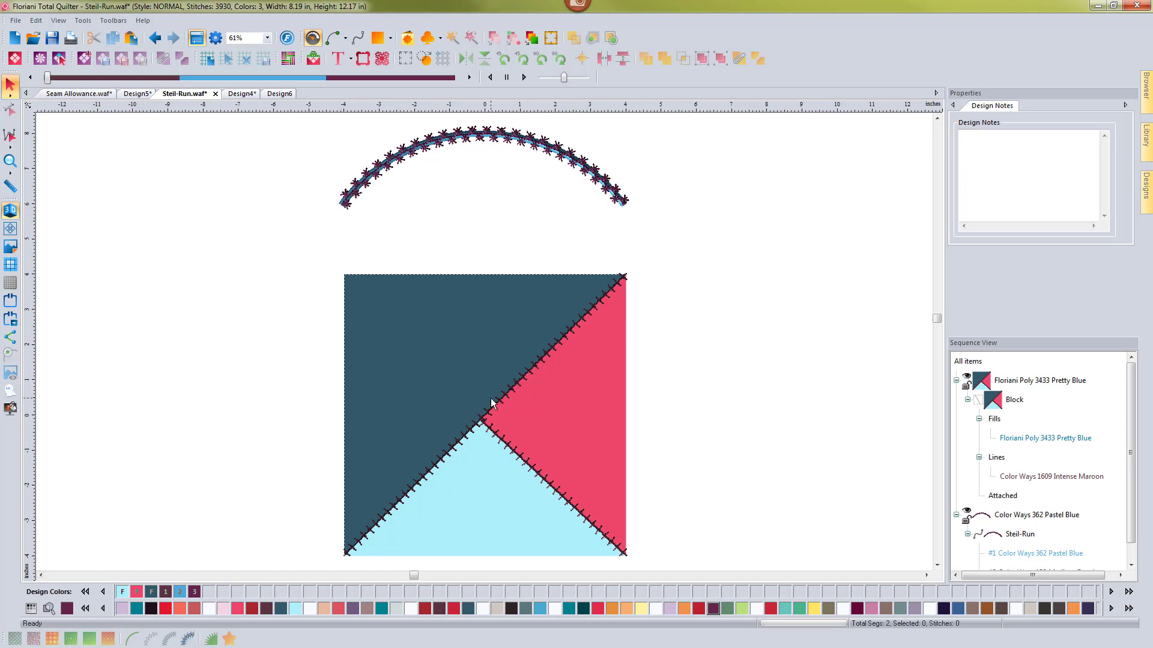
left_click(473, 351)
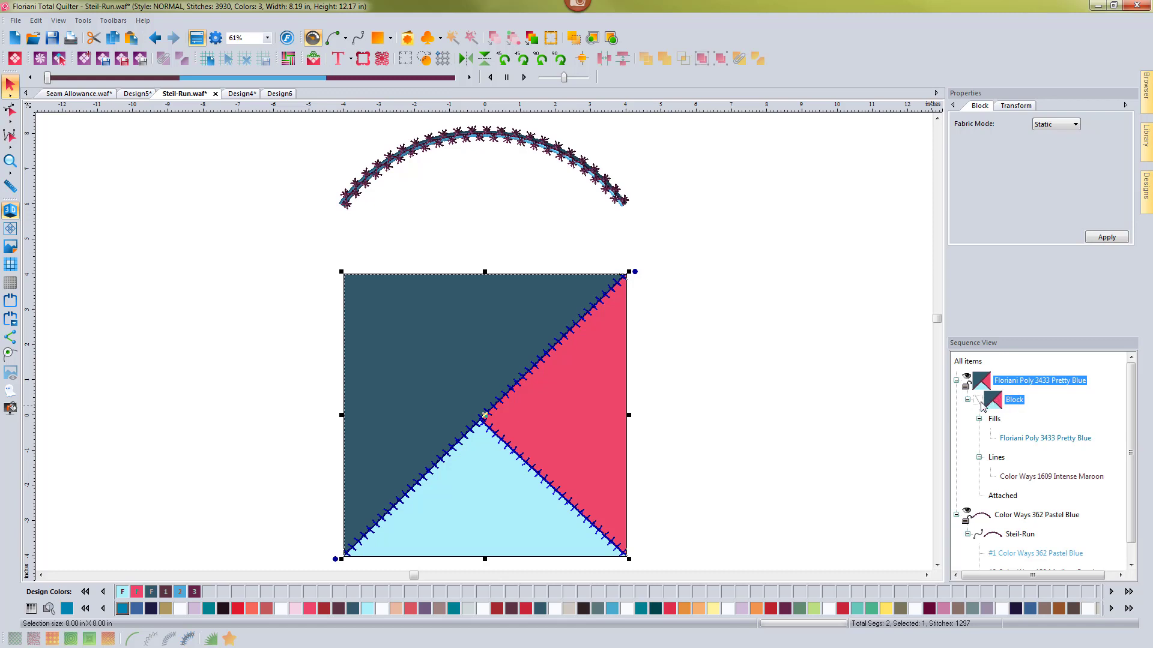
left_click(967, 400)
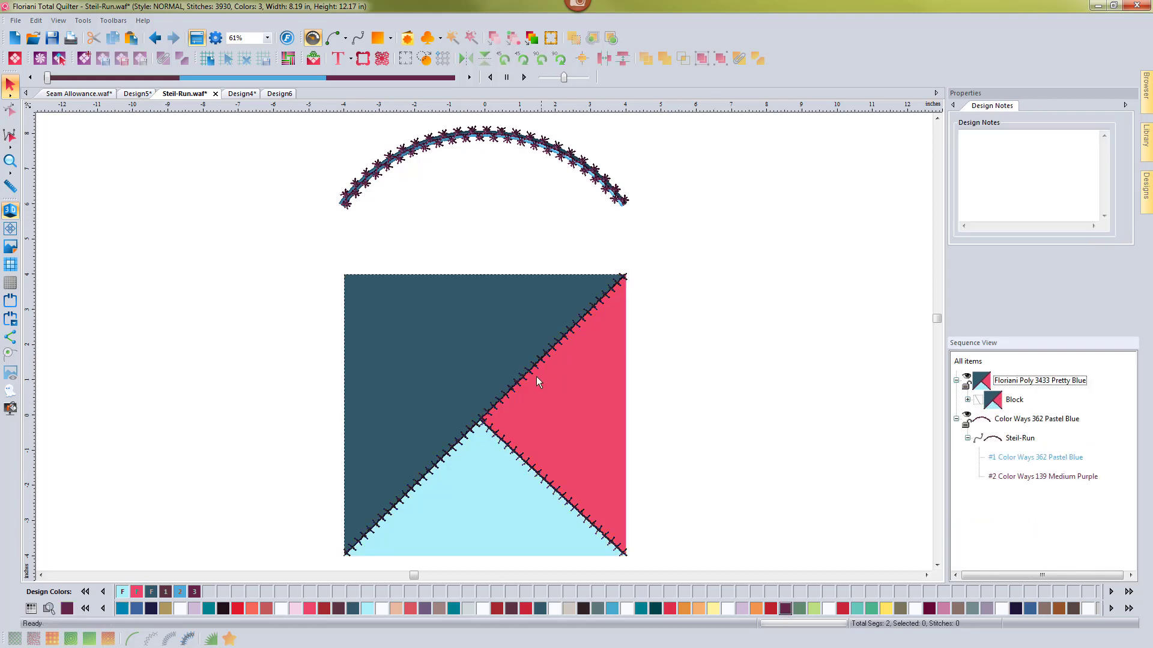
left_click(59, 58)
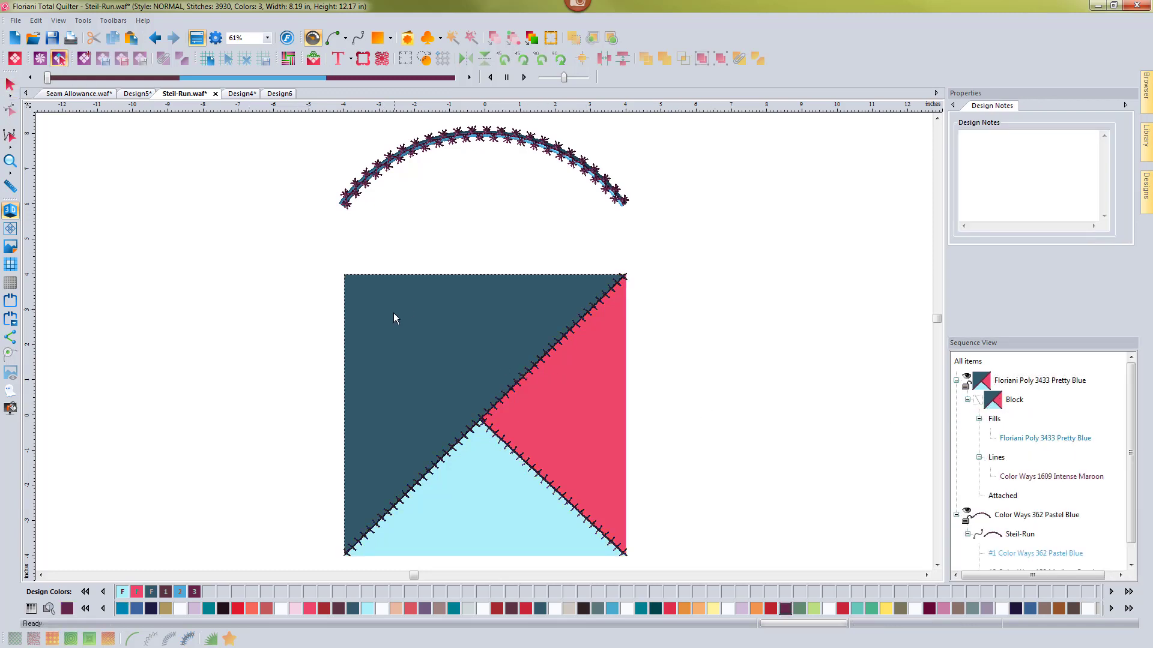
left_click(516, 379)
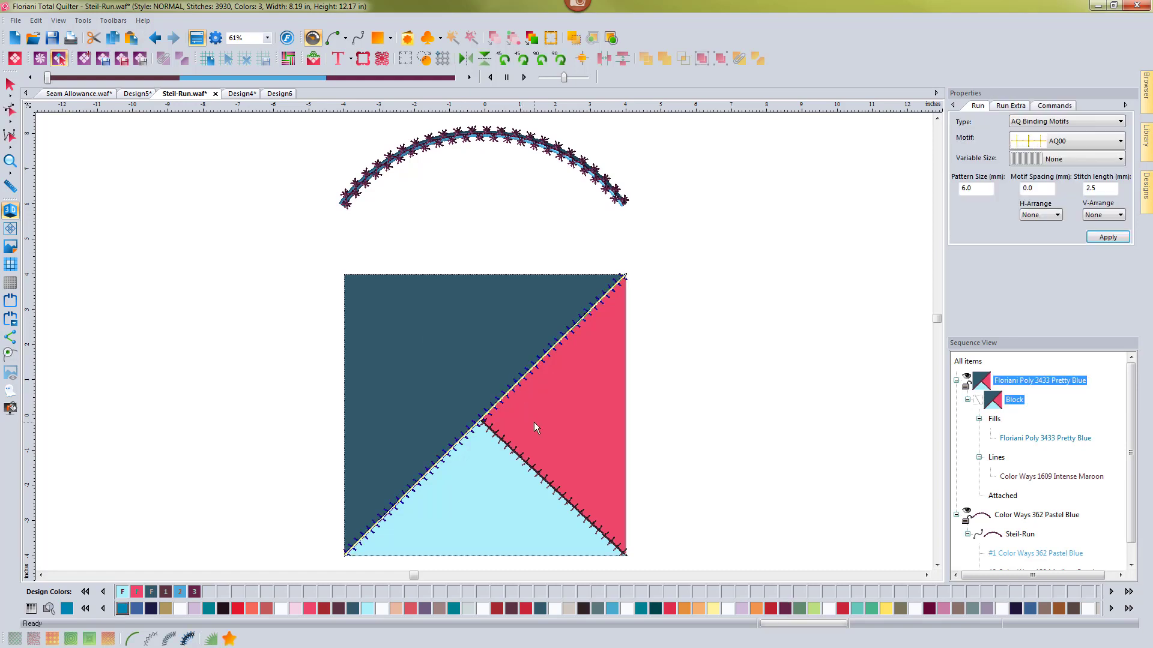
left_click(532, 468)
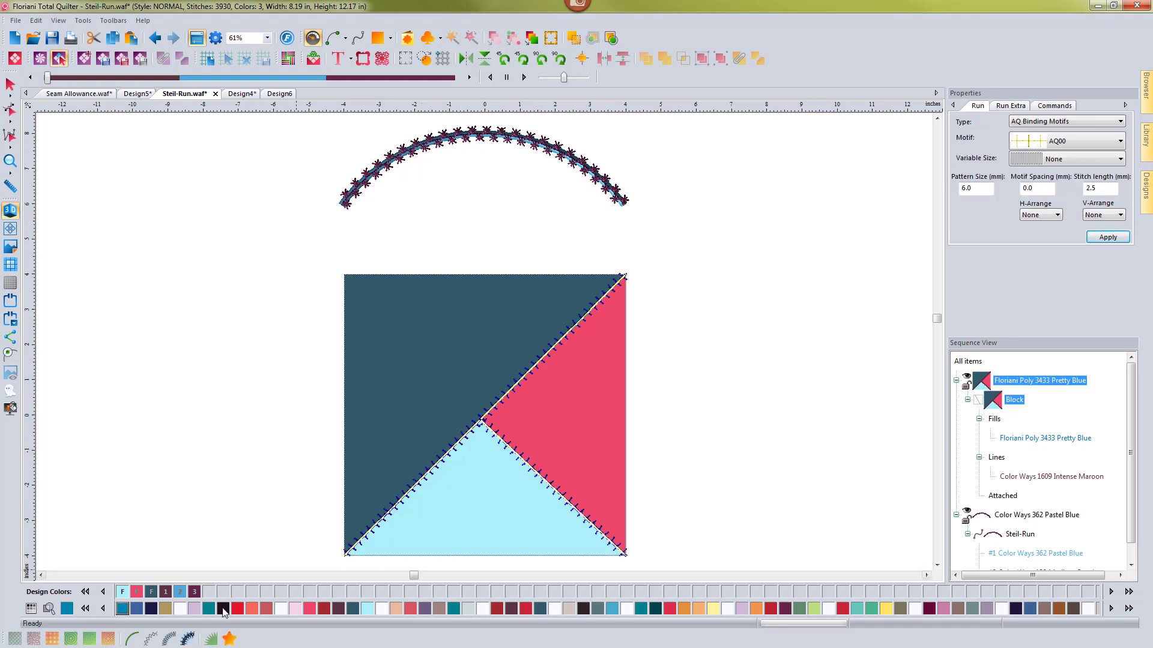
left_click(188, 639)
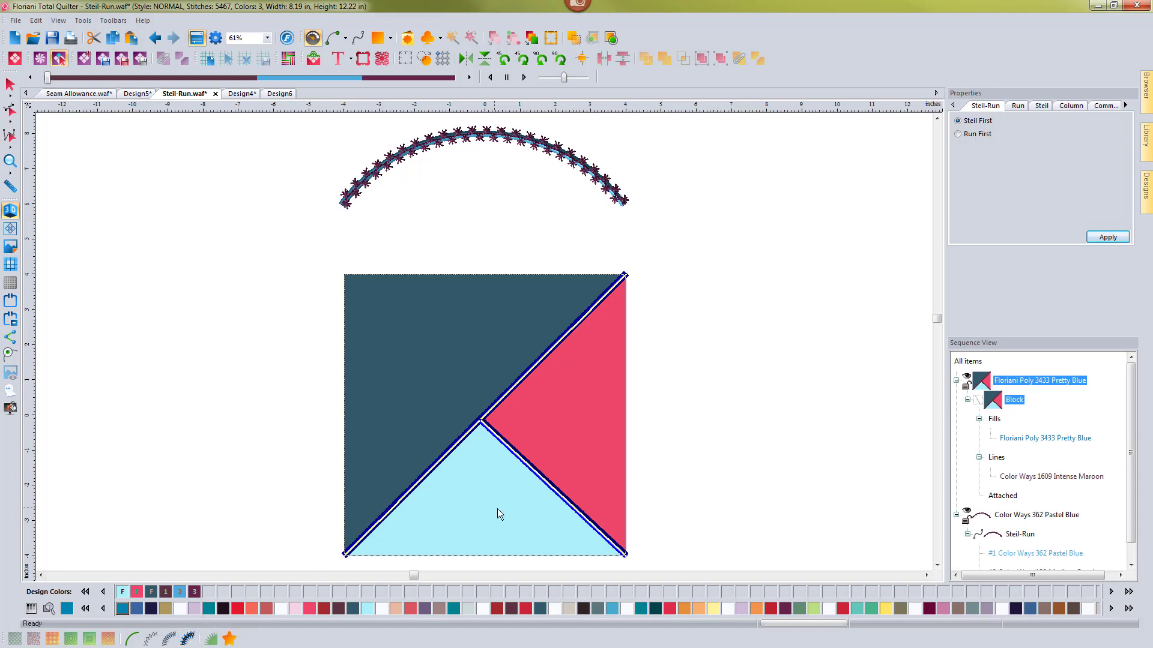
Set the run type of the block's seam lines to AQ Binding Motifs with motif AQ02 and apply it.
left_click(1016, 108)
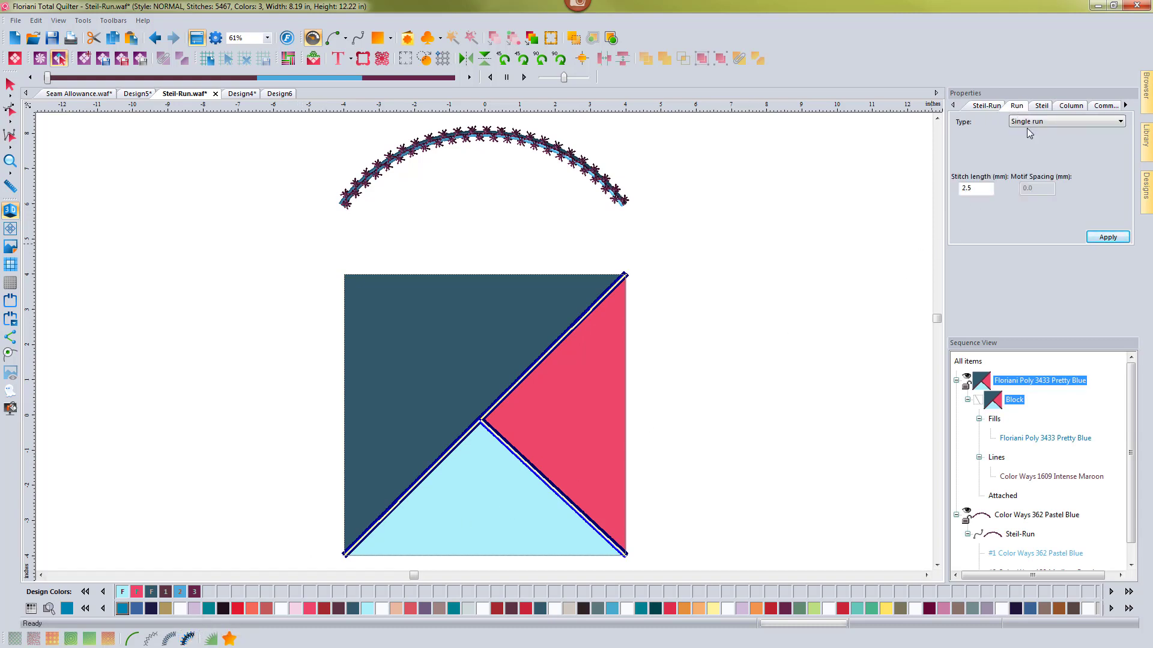
left_click(1037, 122)
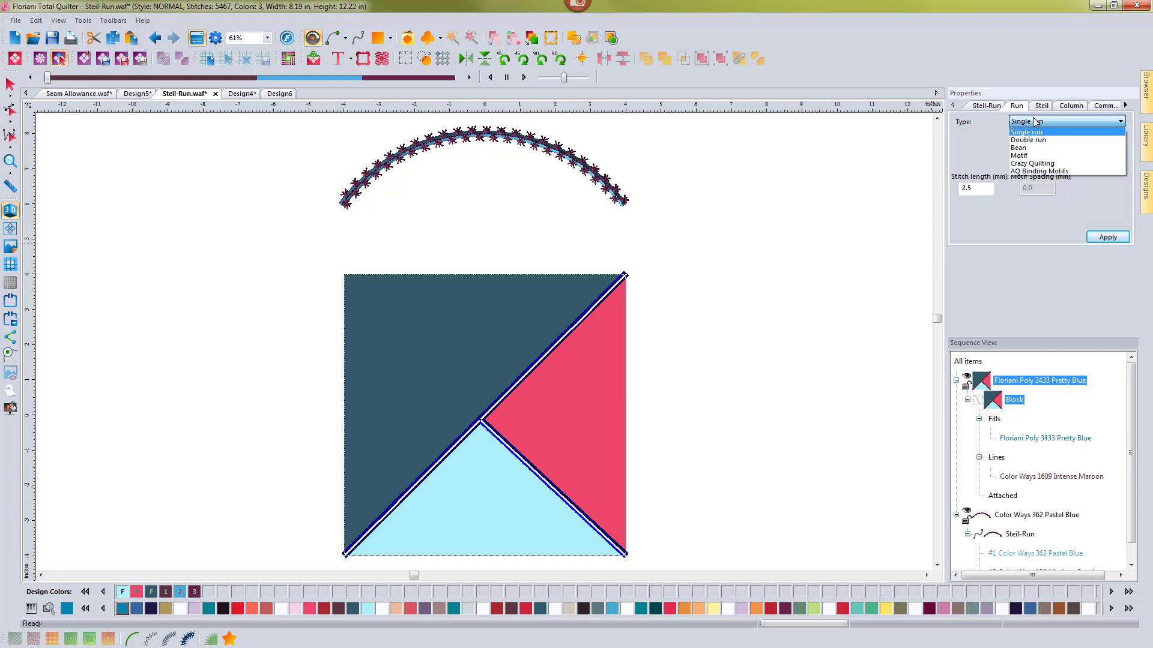
left_click(1025, 171)
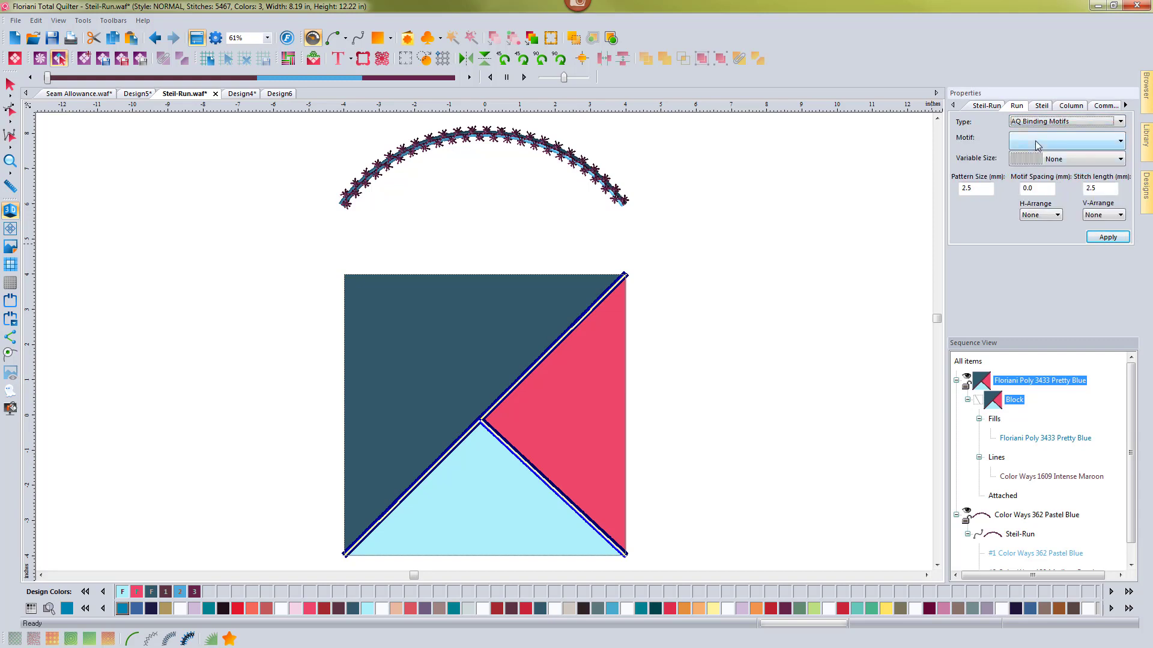
left_click(1038, 144)
left_click(1045, 204)
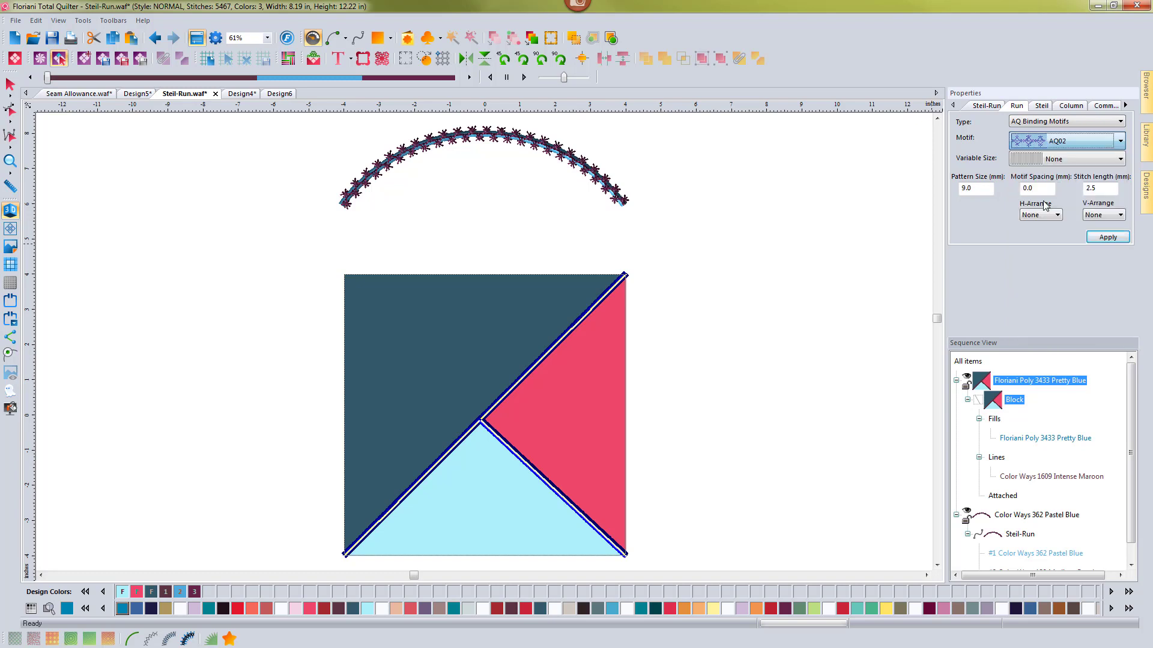
left_click(1111, 239)
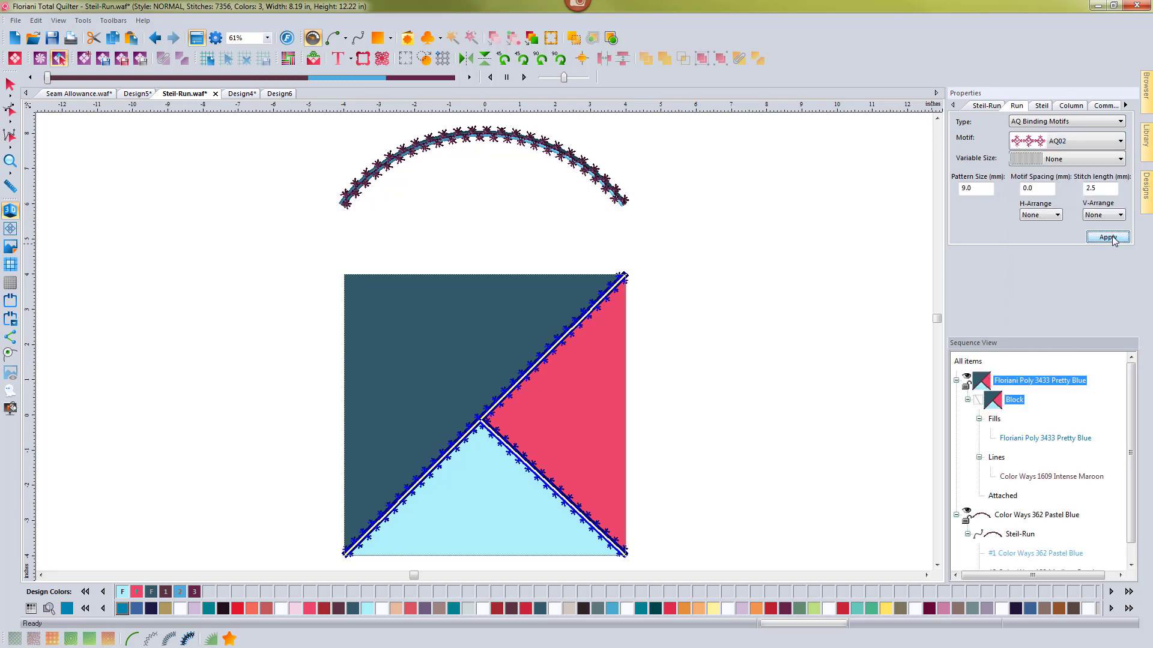
Set the pattern size of the seam lines' AQ02 motif to 15 mm, apply it and check the stitching where the seams meet.
left_click_drag(975, 188, 925, 187)
type("15")
left_click(1094, 239)
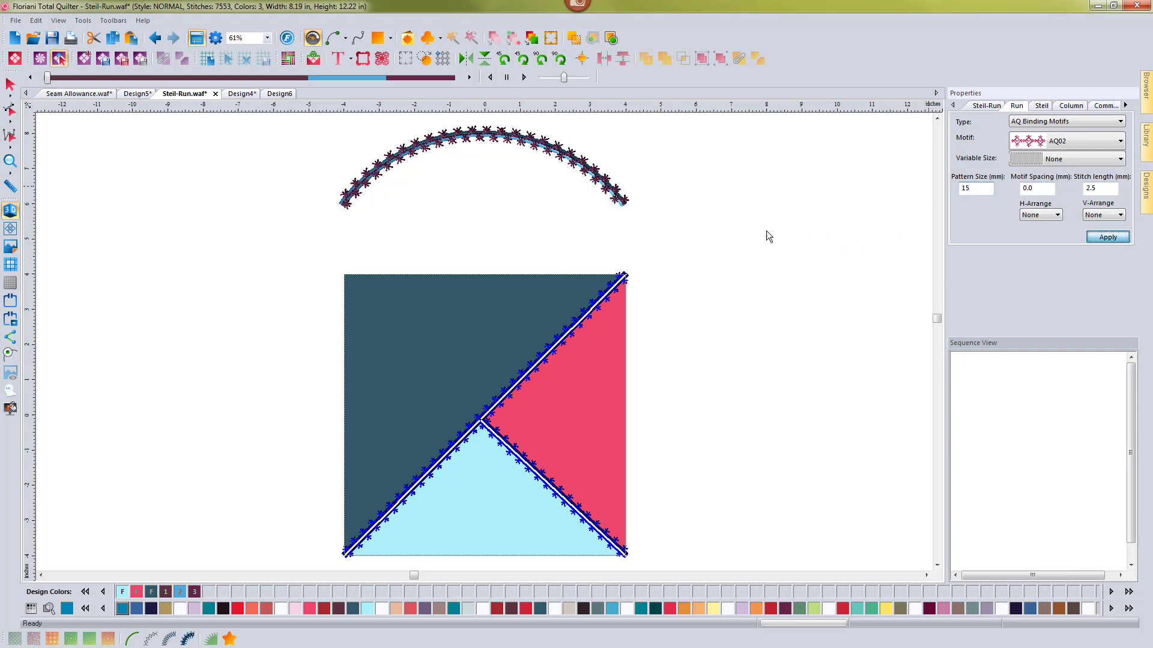
left_click(745, 233)
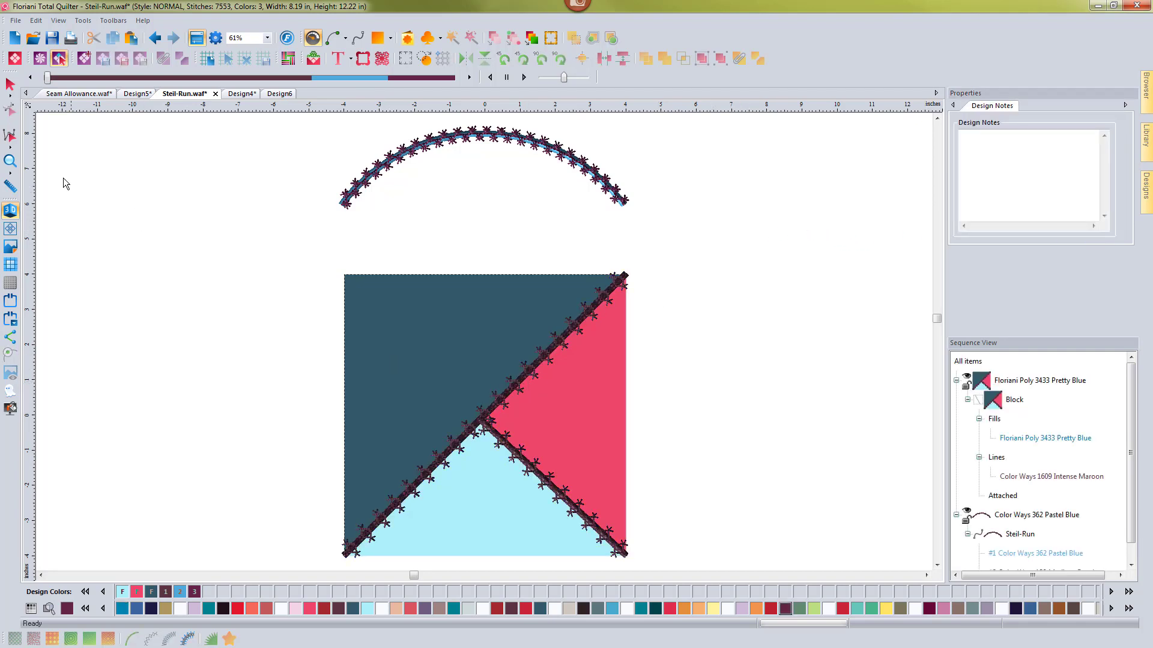
left_click(10, 161)
left_click_drag(443, 377, 550, 456)
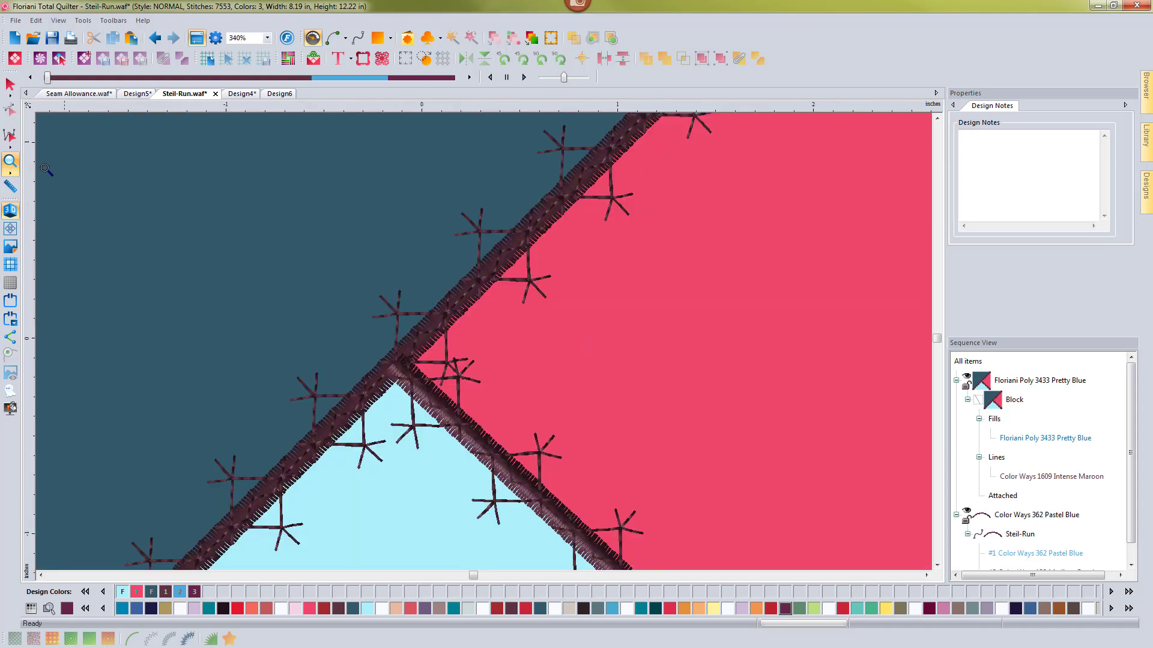
left_click(11, 160)
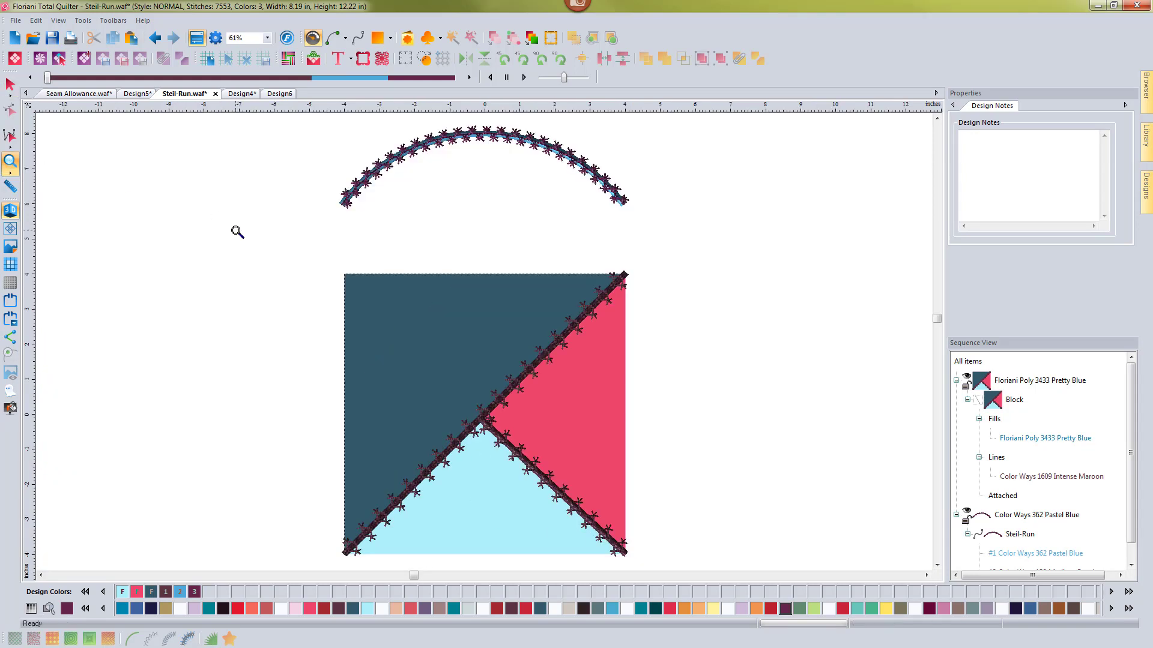